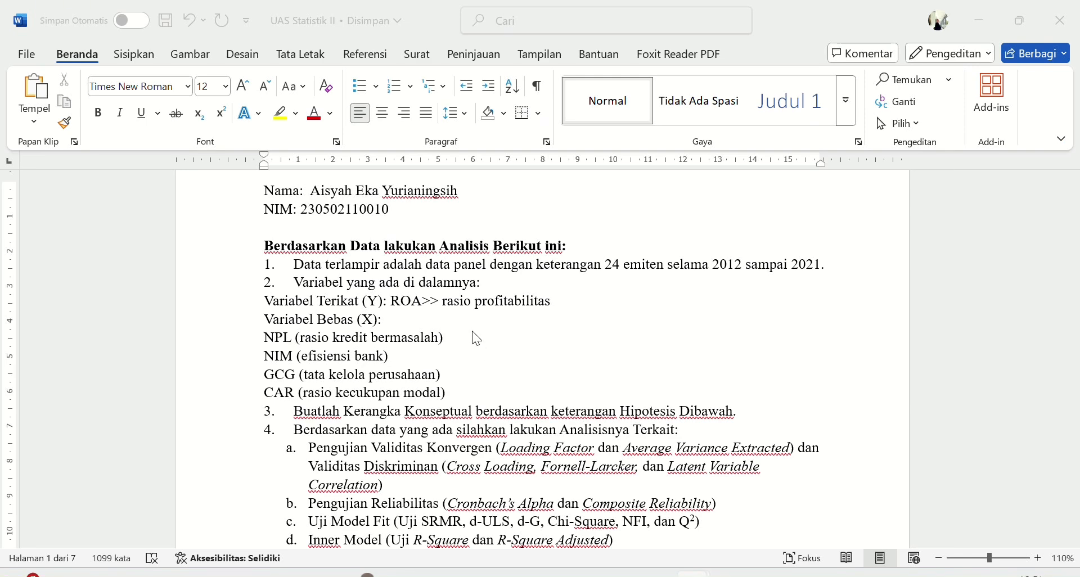
# - Read through the assignment's analysis tasks and hypotheses H1 to H4 above the JAWAB section
pyautogui.scroll(-3, 477, 337)
pyautogui.scroll(-1, 478, 335)
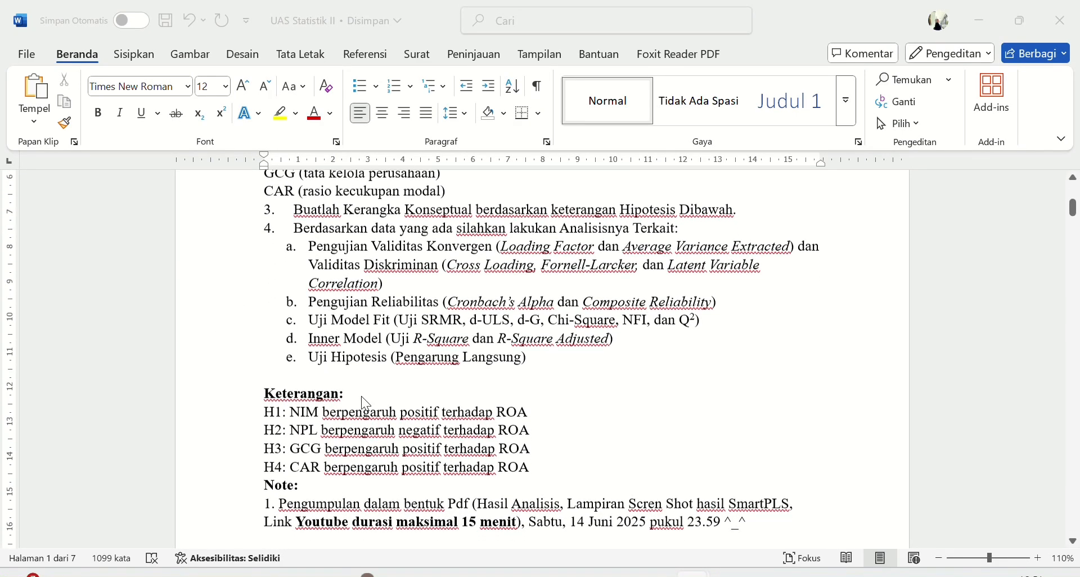
pyautogui.scroll(-3, 361, 396)
pyautogui.scroll(2, 361, 397)
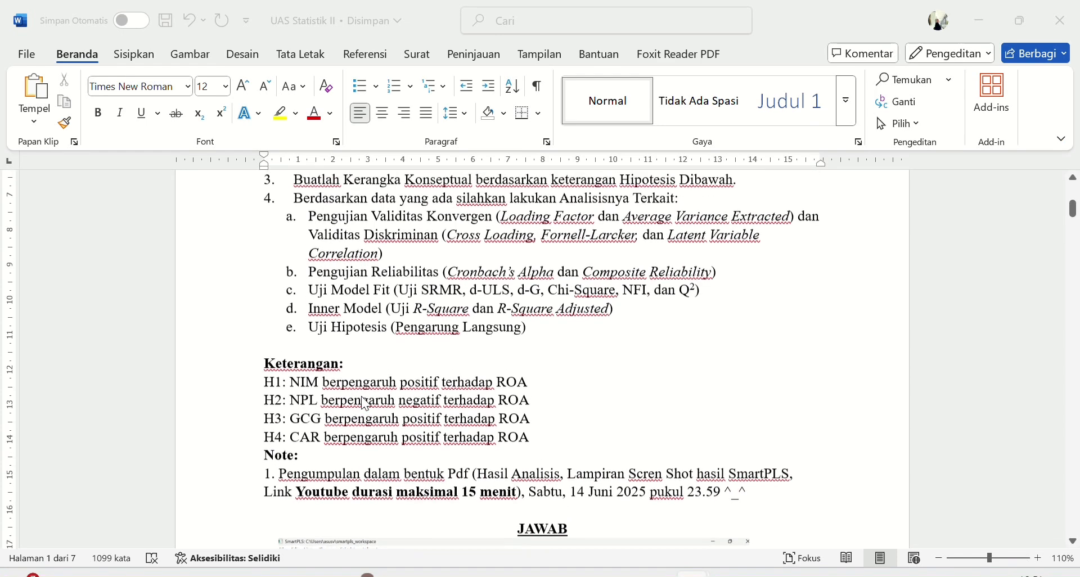
# - Switch to SmartPLS and select the UAS STATISTIK path model in the UAS STATISTIK project
pyautogui.click(650, 573)
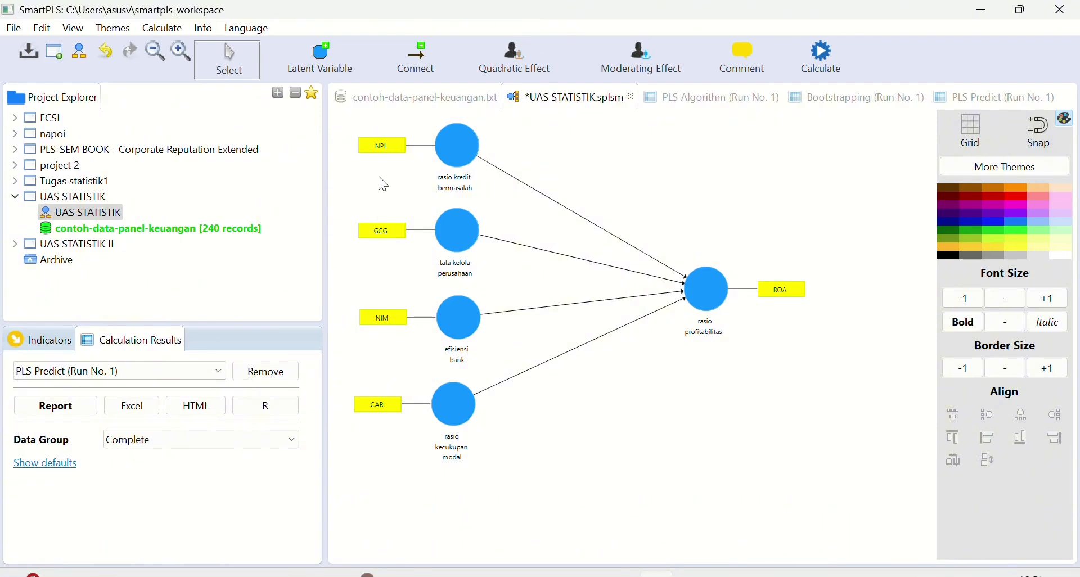
pyautogui.click(73, 213)
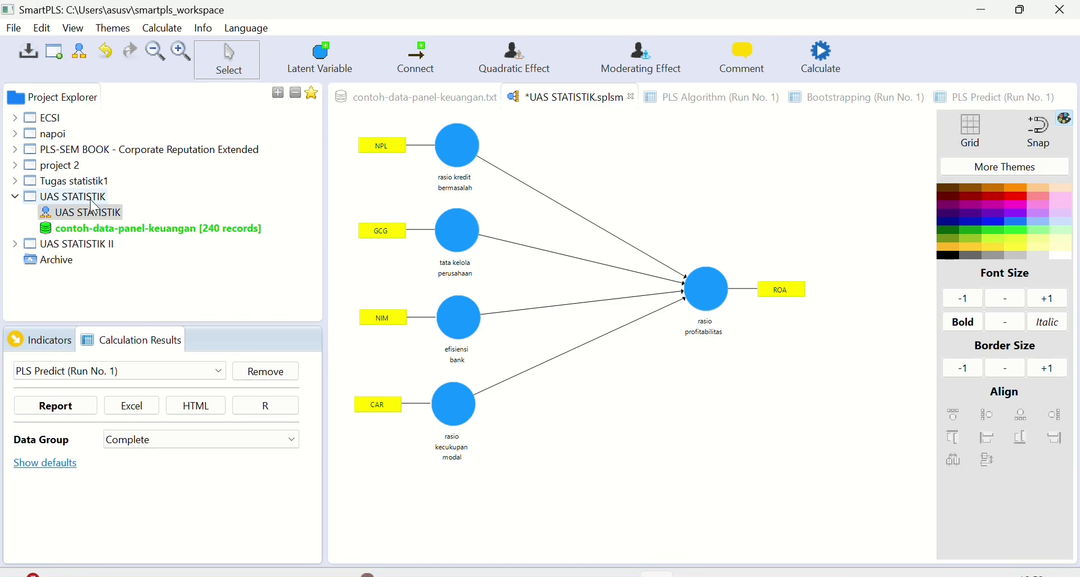
pyautogui.click(62, 217)
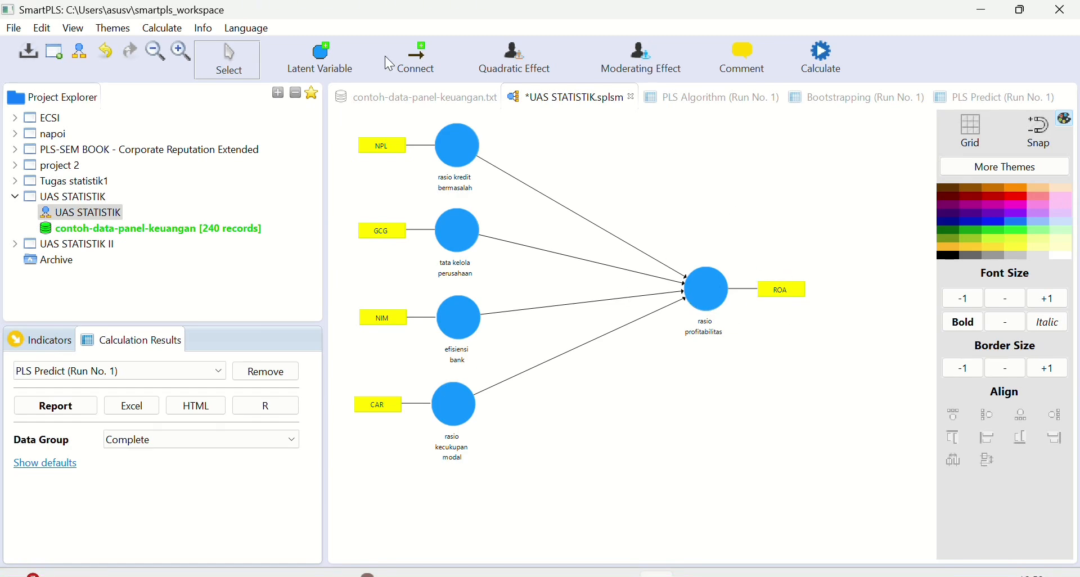
# - Look over the available calculation methods, and display the path coefficients from the existing PLS Algorithm run
pyautogui.click(828, 68)
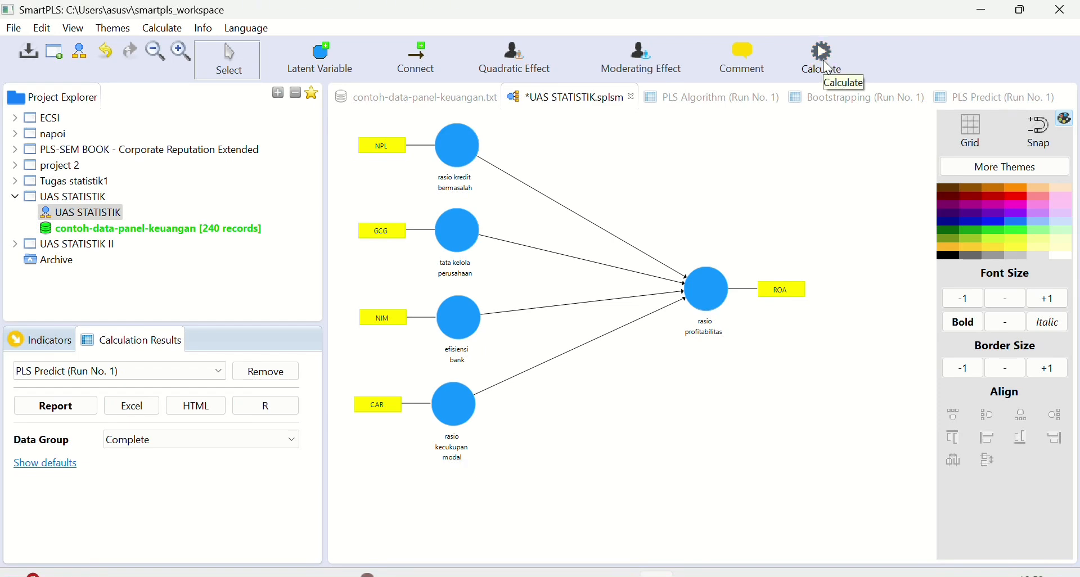
pyautogui.click(828, 68)
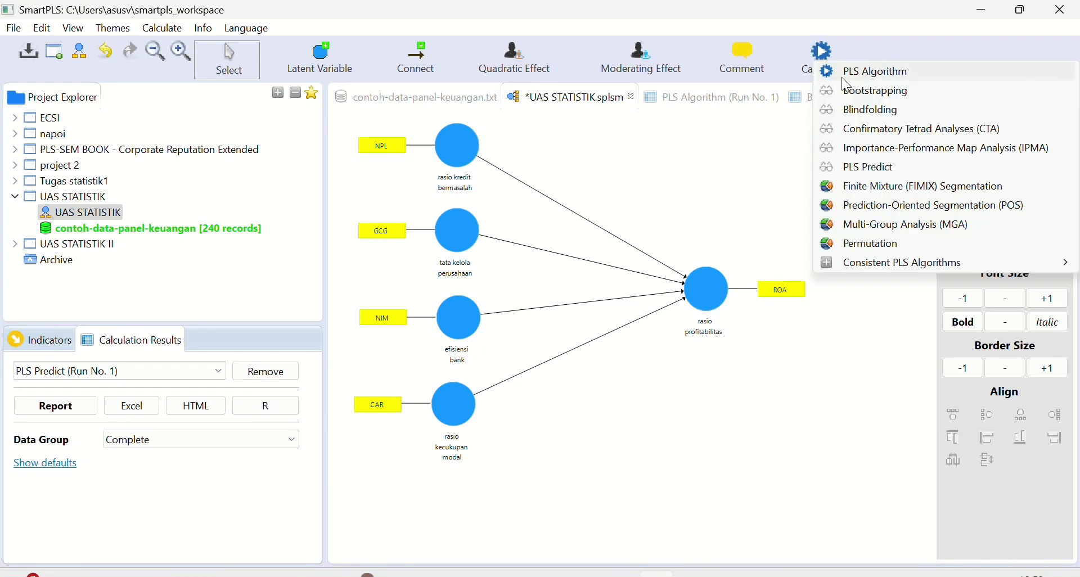
pyautogui.click(698, 94)
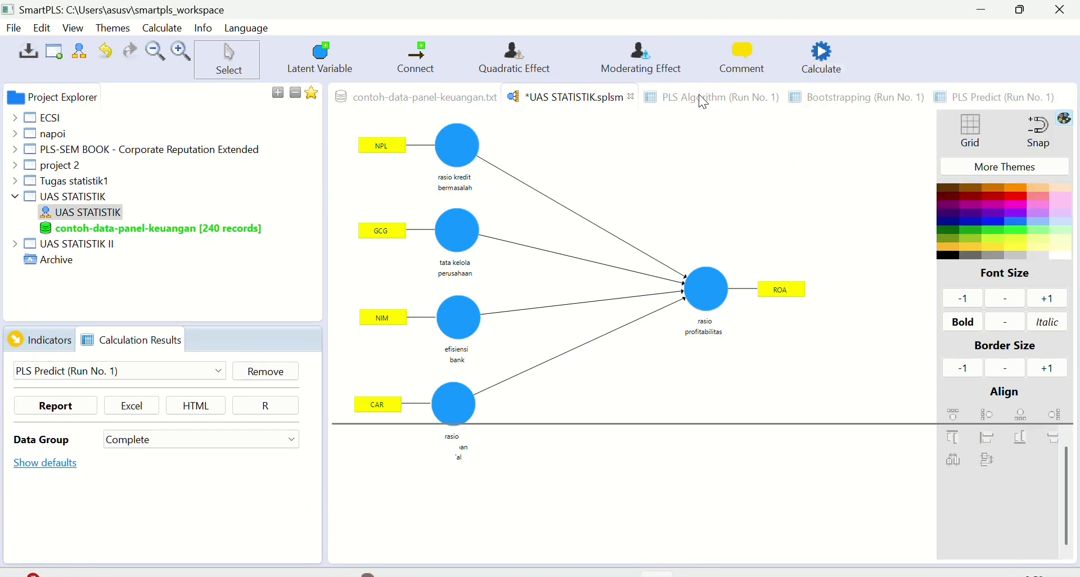
pyautogui.click(678, 106)
pyautogui.click(359, 451)
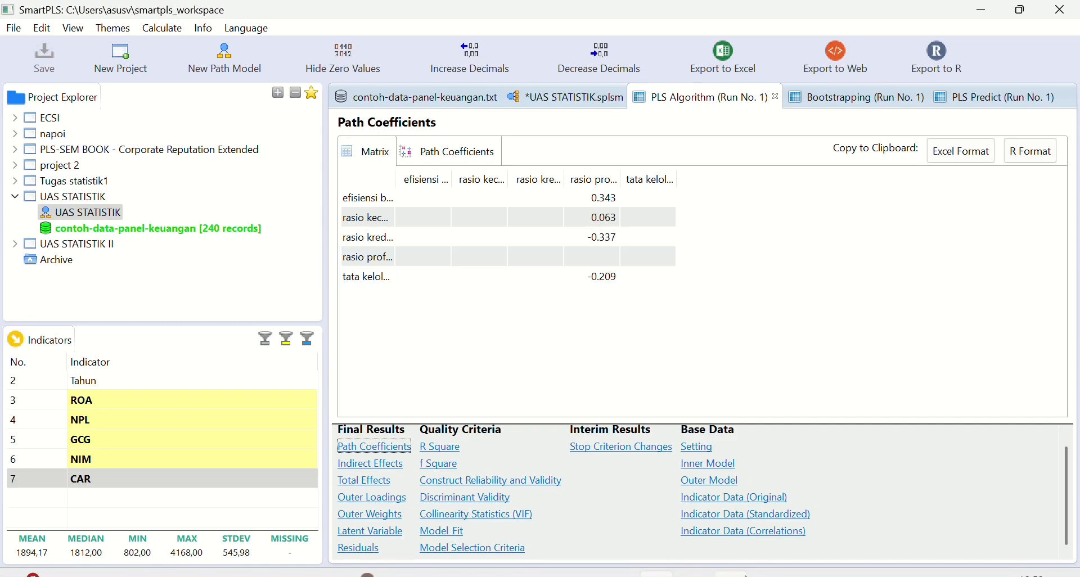
# - Check the required tests in the Word assignment, and display the Outer Loadings matrix in SmartPLS
pyautogui.click(768, 575)
pyautogui.scroll(-2, 568, 395)
pyautogui.scroll(3, 568, 394)
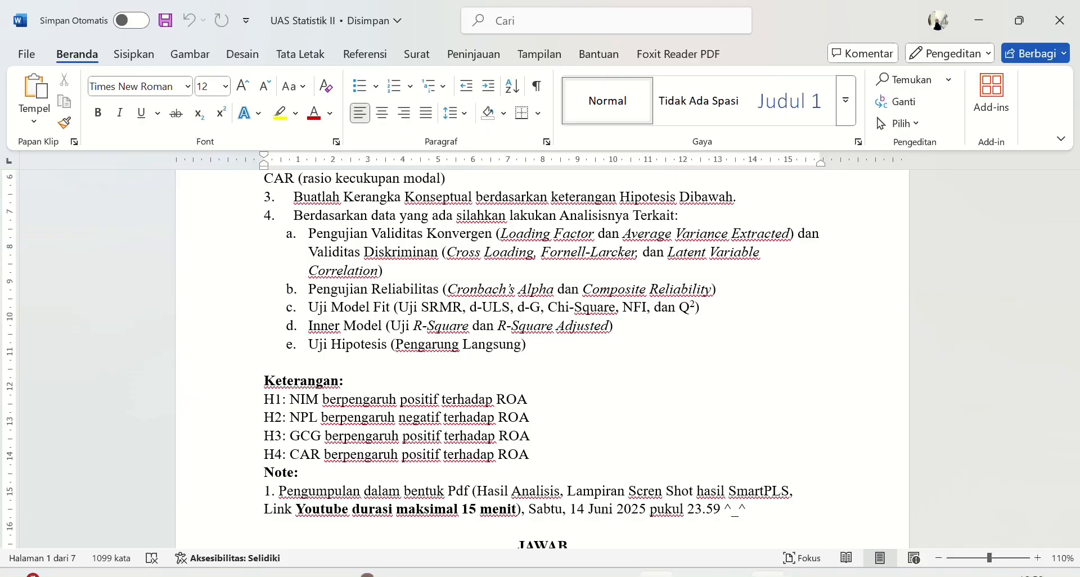
pyautogui.click(657, 573)
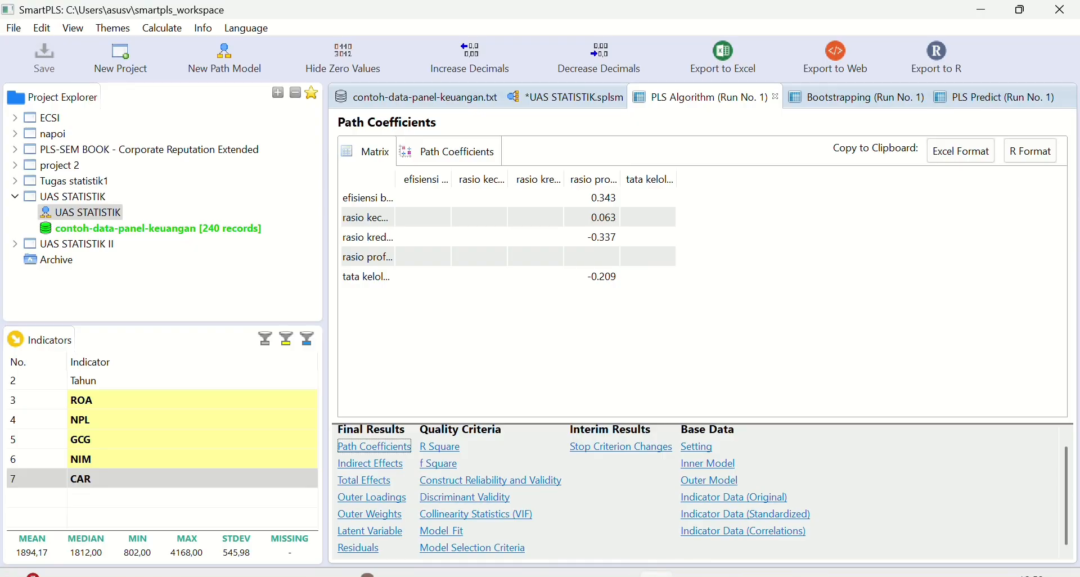
pyautogui.click(379, 504)
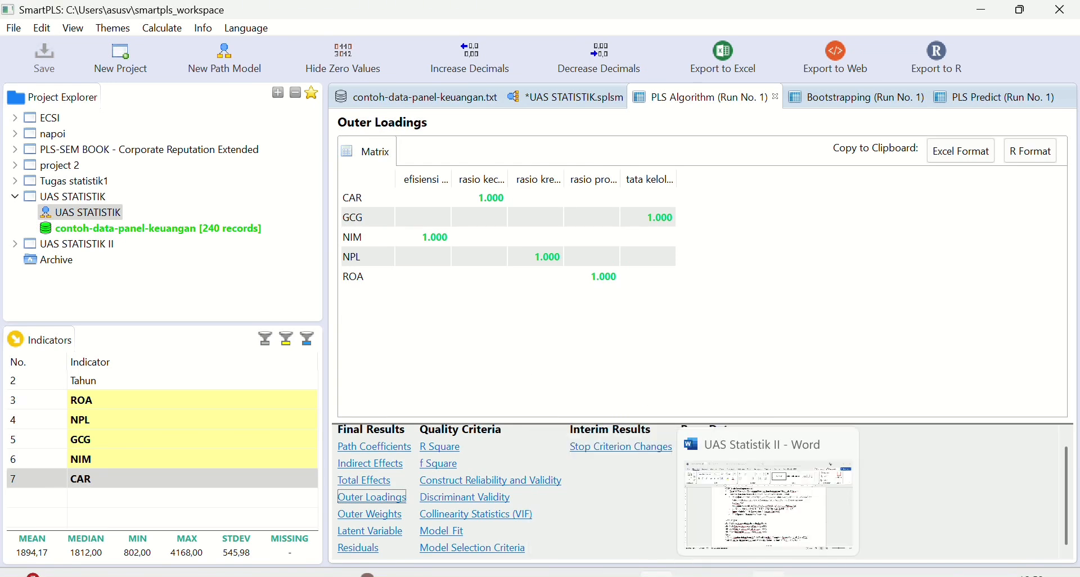
# - Switch to the Word report and examine the Loading Factor screenshot, the indicator table and its validity interpretation
pyautogui.click(769, 573)
pyautogui.scroll(-5, 549, 369)
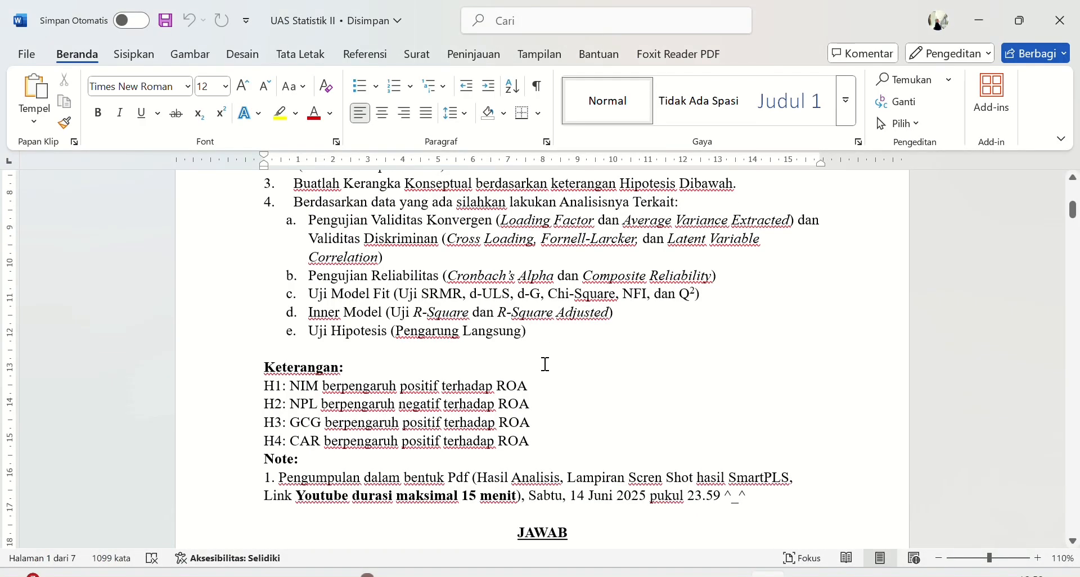
pyautogui.scroll(-7, 544, 366)
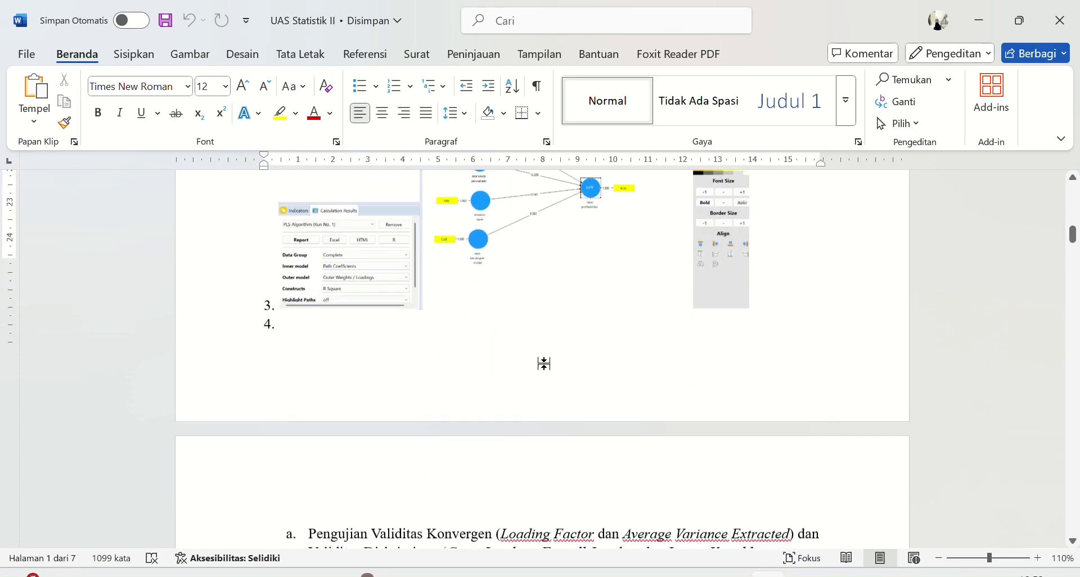
pyautogui.scroll(-4, 546, 364)
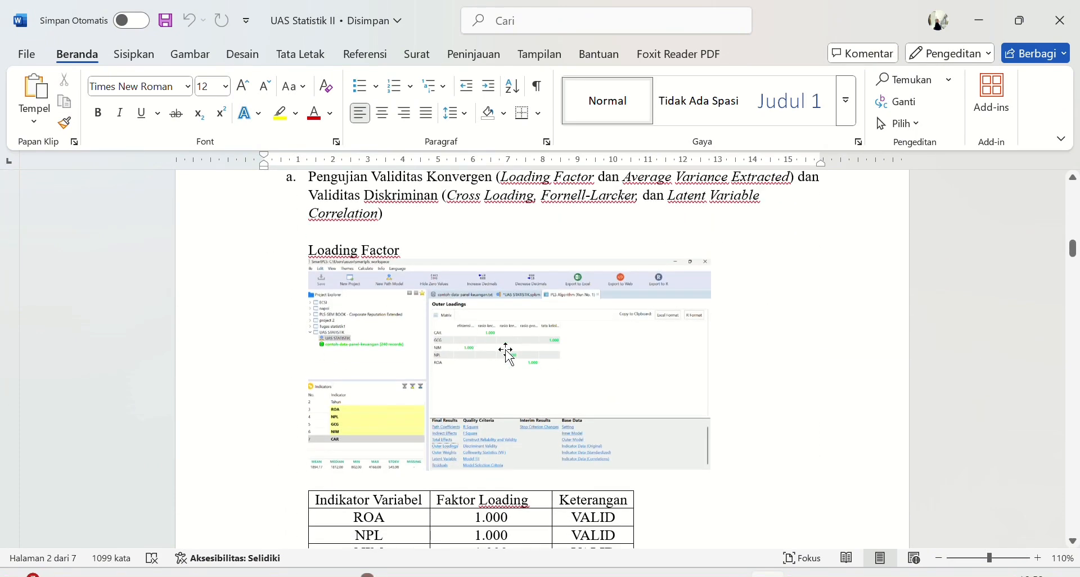
pyautogui.scroll(-3, 506, 352)
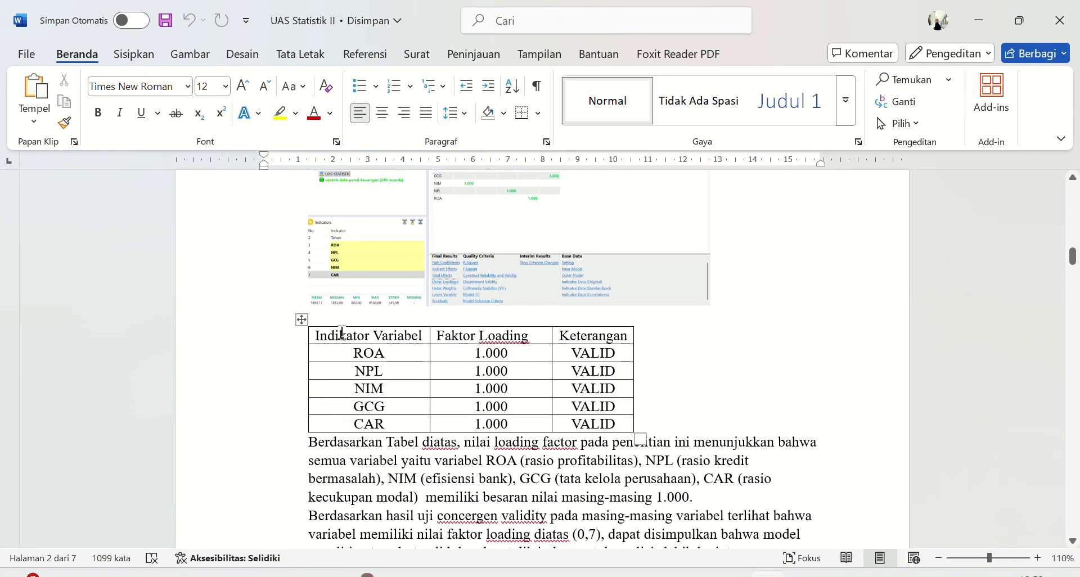
pyautogui.scroll(1, 355, 345)
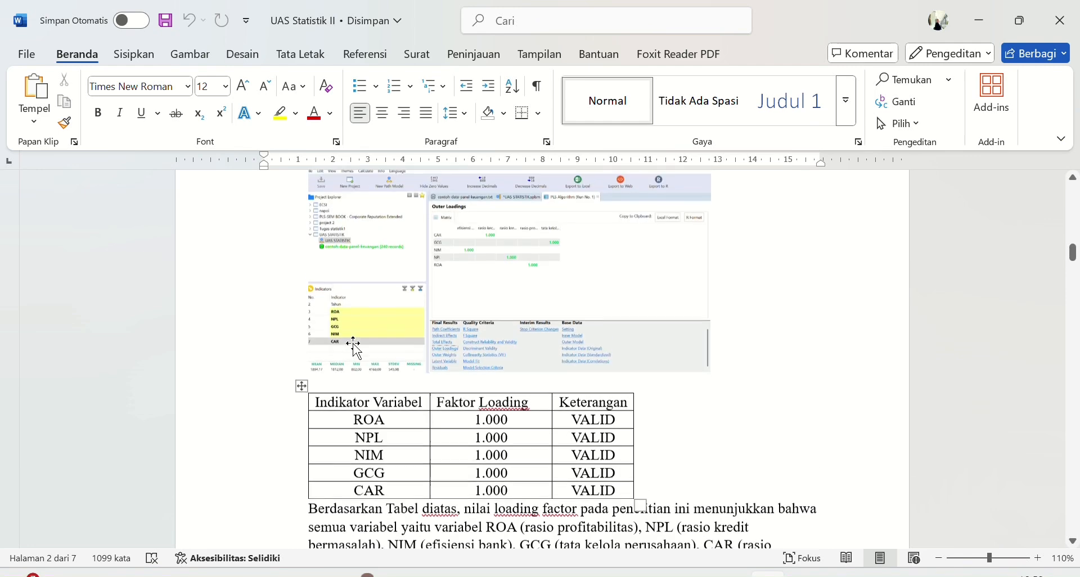
pyautogui.scroll(-3, 514, 293)
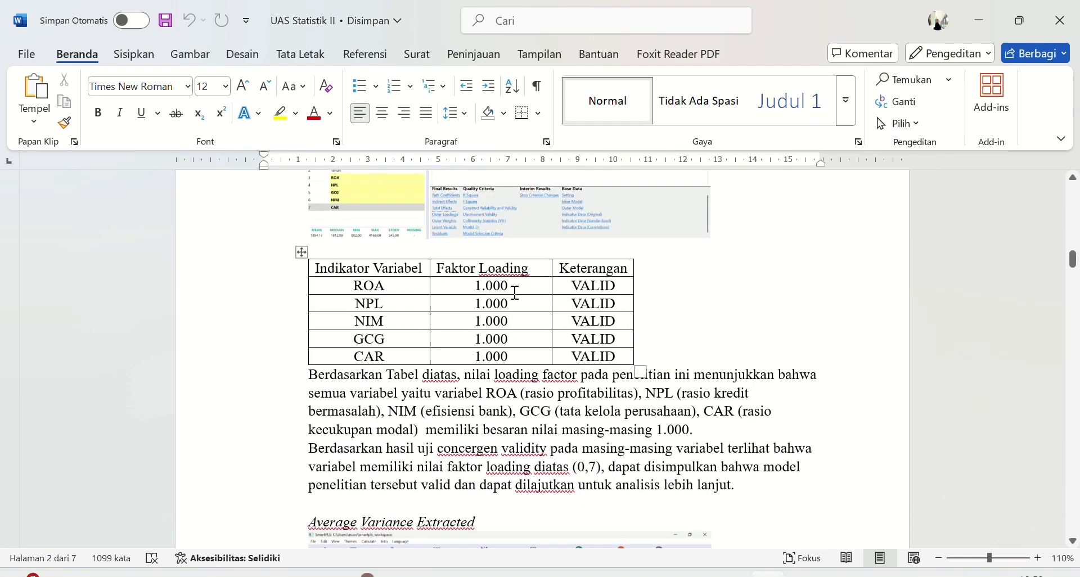
pyautogui.scroll(-2, 532, 374)
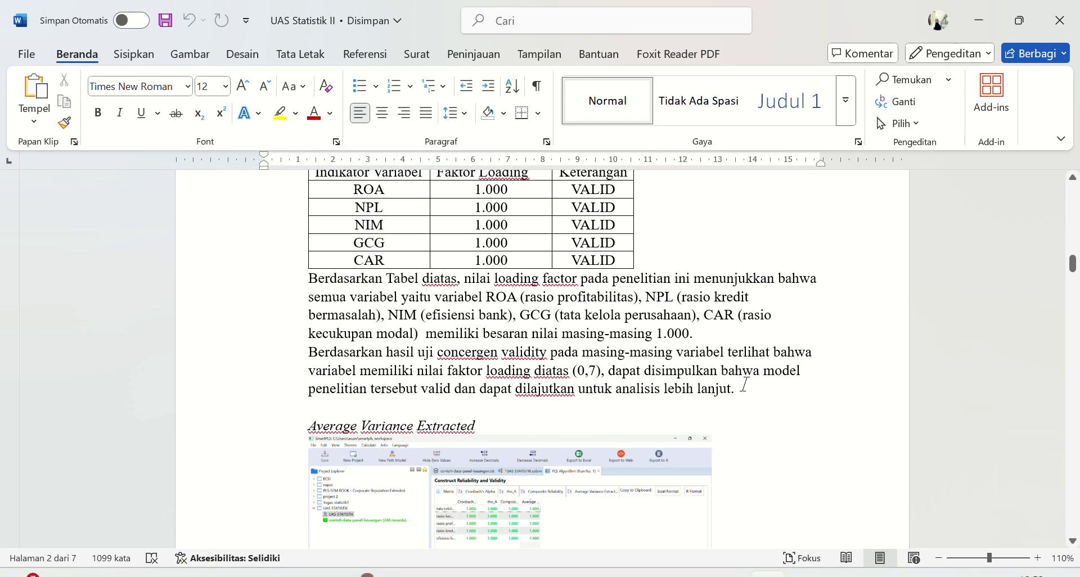
pyautogui.scroll(-1, 580, 386)
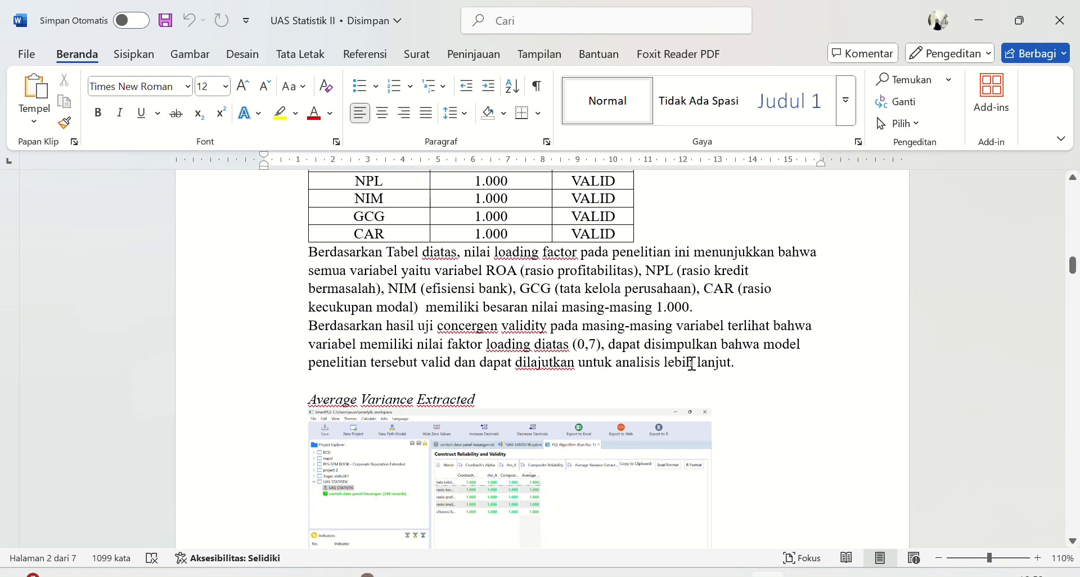
pyautogui.scroll(2, 640, 363)
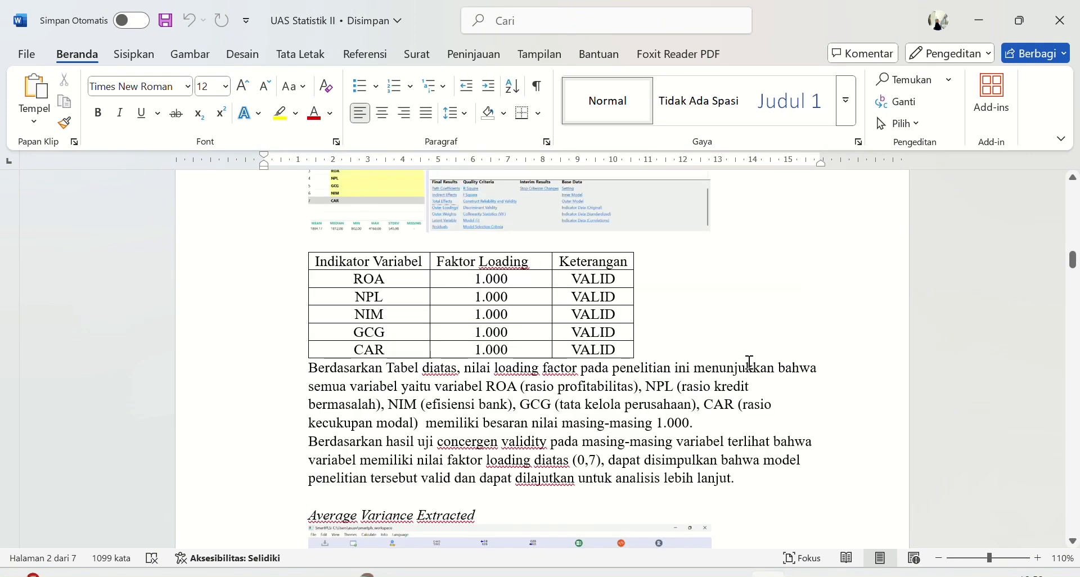
# - Examine the Average Variance Extracted screenshot that follows the loading factor discussion in the report
pyautogui.scroll(-3, 560, 323)
pyautogui.scroll(-2, 560, 324)
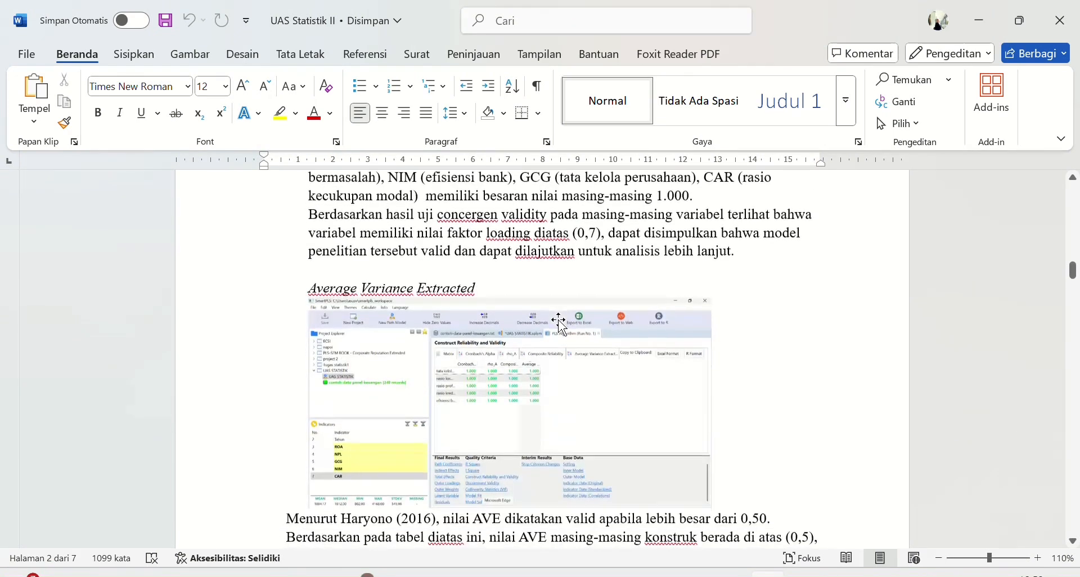
pyautogui.scroll(-3, 508, 304)
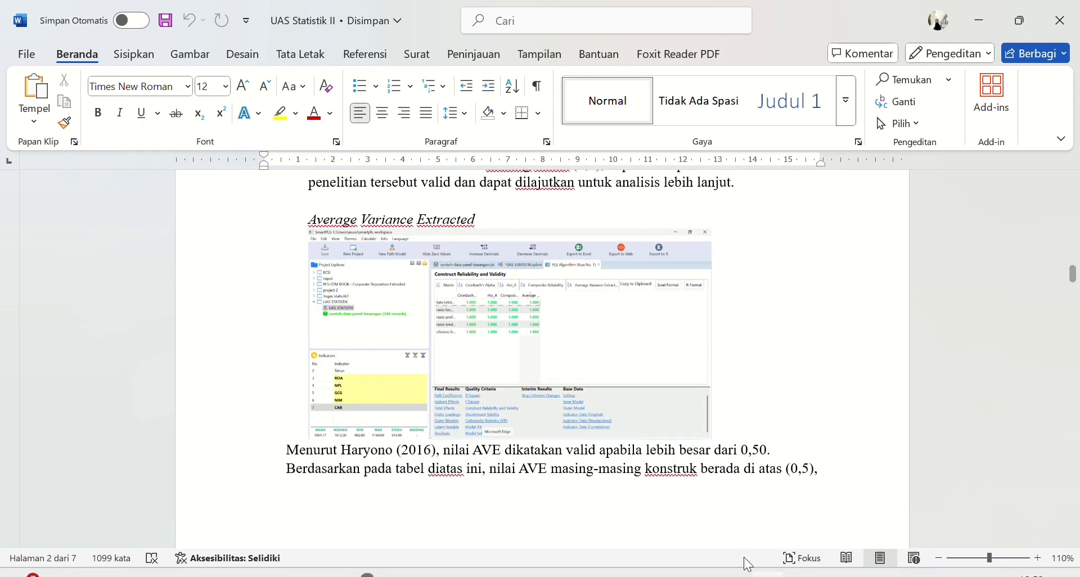
# - In SmartPLS, display the Construct Reliability and Validity results, sort them by Average Variance Extracted and widen that column
pyautogui.moveTo(657, 574)
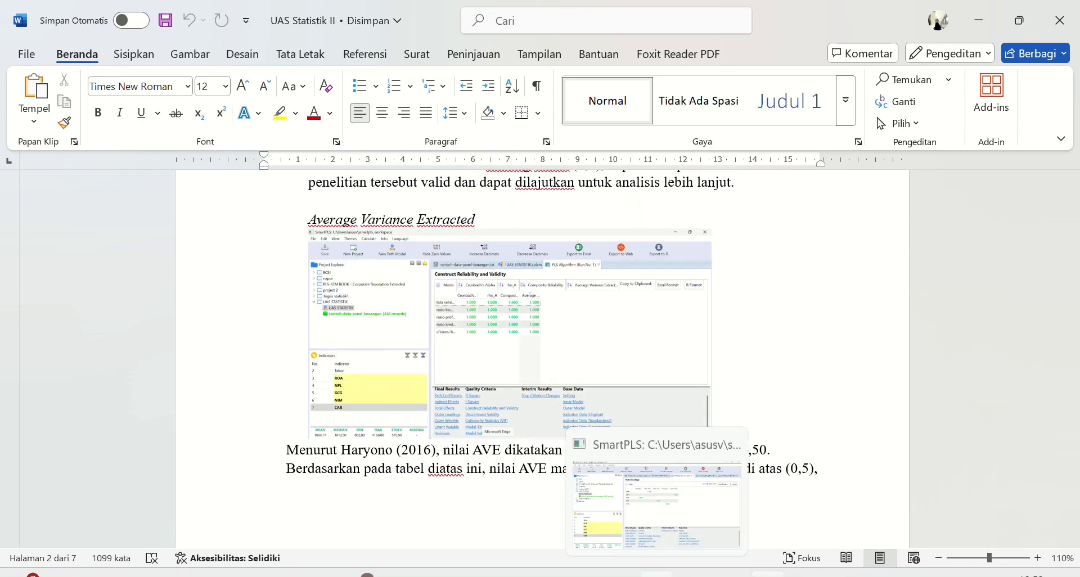
pyautogui.click(585, 517)
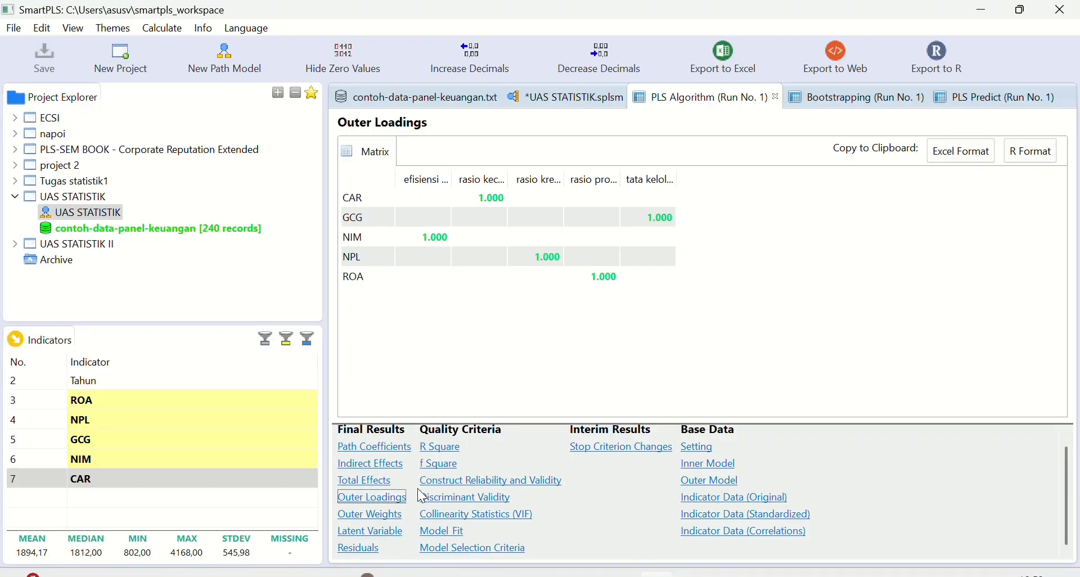
pyautogui.click(440, 484)
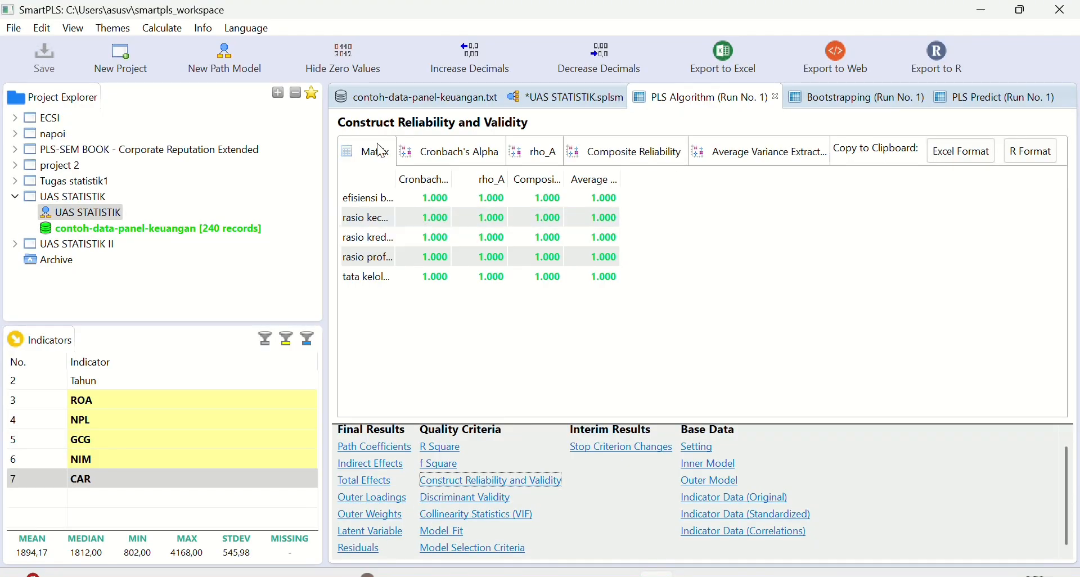
pyautogui.click(585, 180)
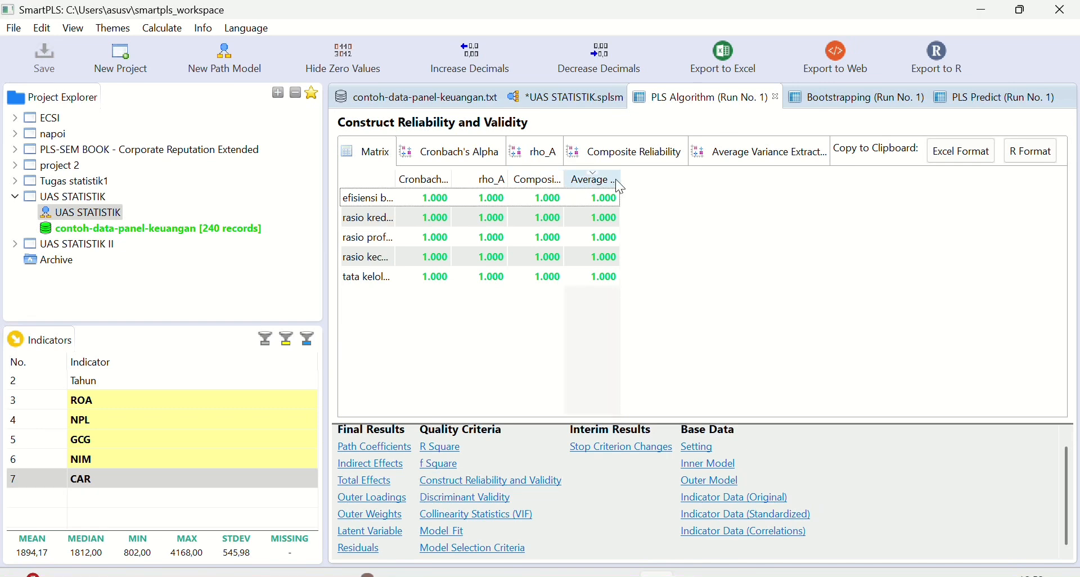
pyautogui.moveTo(637, 180); pyautogui.dragTo(690, 180)
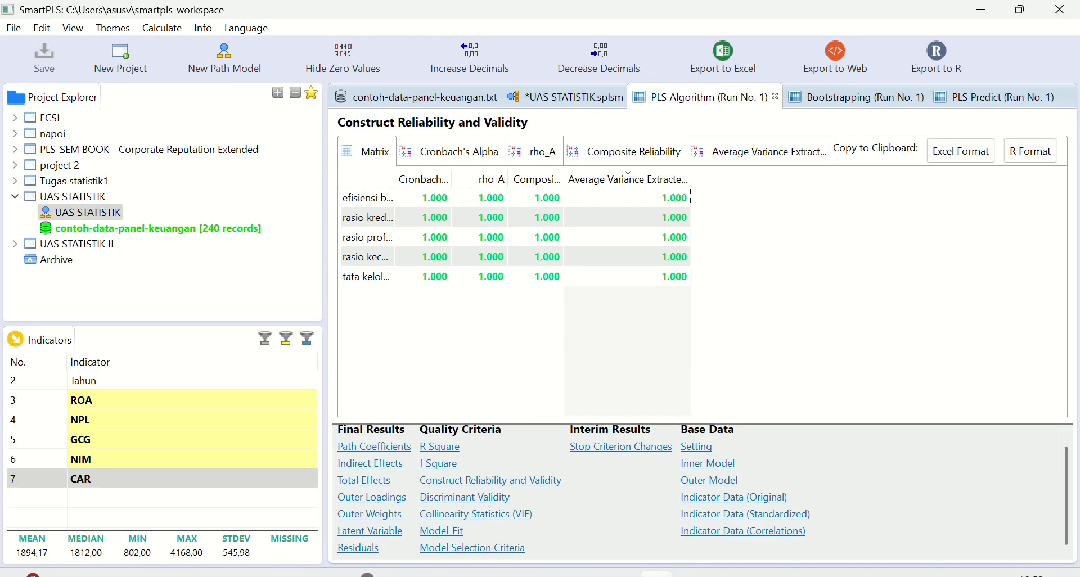
# - Return to the Word report and read the AVE interpretation, enlarging the view to 150% to inspect the results screenshot
pyautogui.moveTo(770, 573)
pyautogui.click(683, 531)
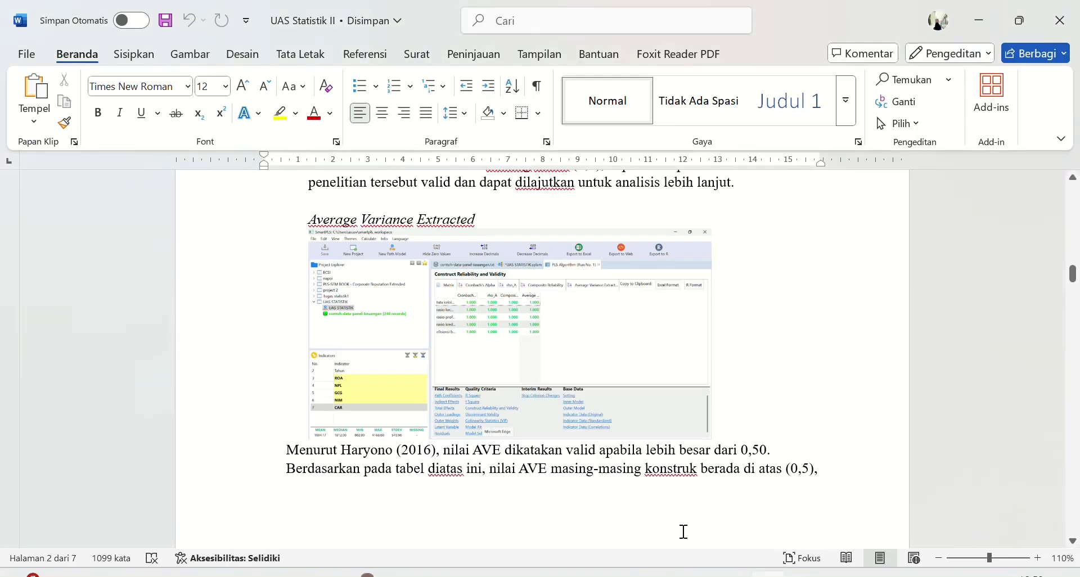
pyautogui.scroll(-3, 587, 360)
pyautogui.scroll(-2, 587, 335)
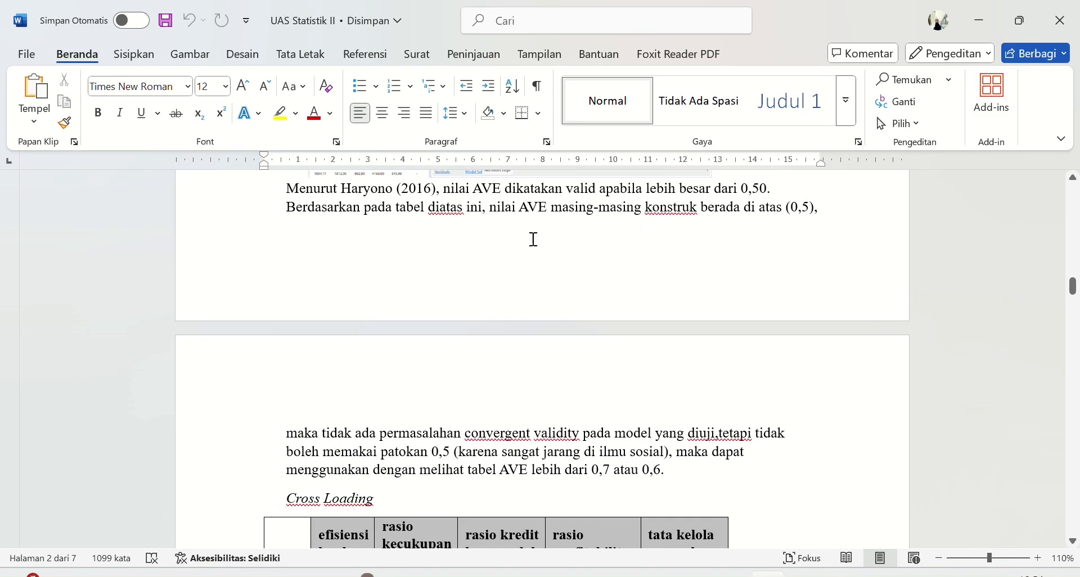
pyautogui.scroll(3, 529, 239)
pyautogui.keyDown('ctrl'); pyautogui.scroll(4, 523, 242); pyautogui.keyUp('ctrl')
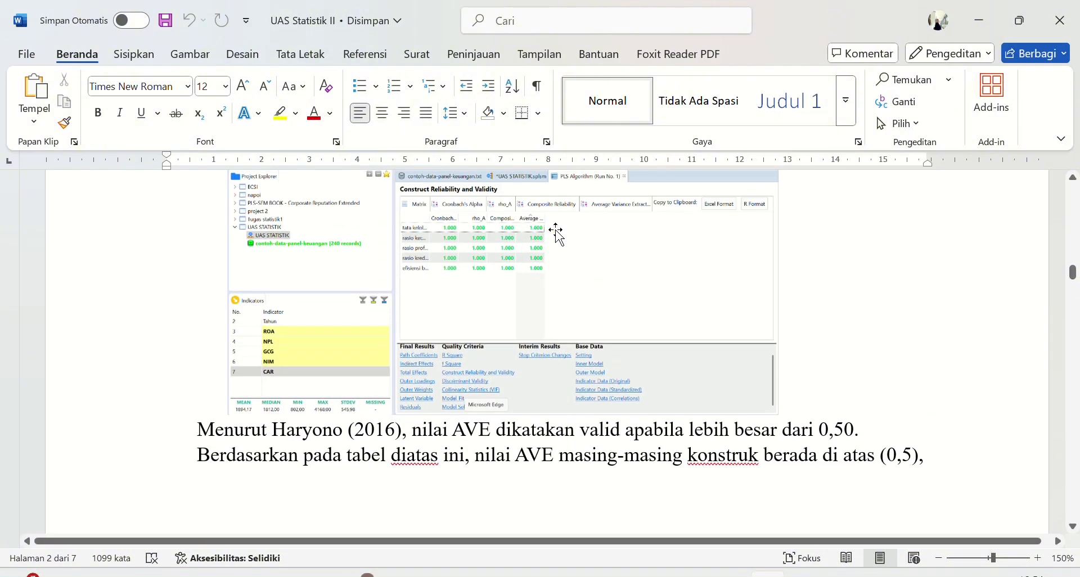
# - Examine the Cross Loading table and the end of the AVE explanation above it at 130% zoom
pyautogui.scroll(-3, 540, 248)
pyautogui.scroll(-7, 538, 260)
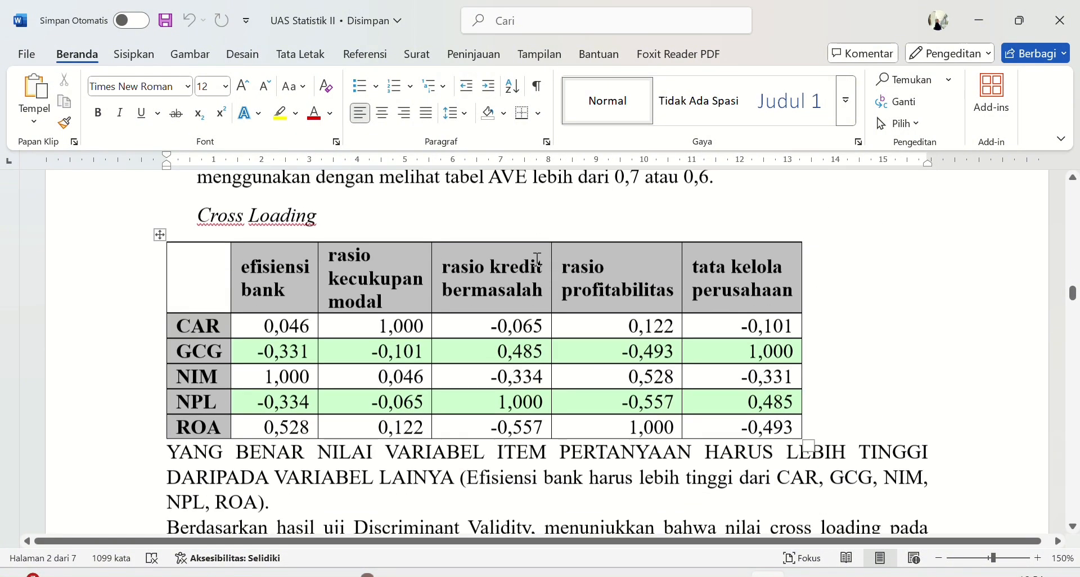
pyautogui.keyDown('ctrl'); pyautogui.scroll(-2, 537, 259); pyautogui.keyUp('ctrl')
pyautogui.scroll(2, 537, 259)
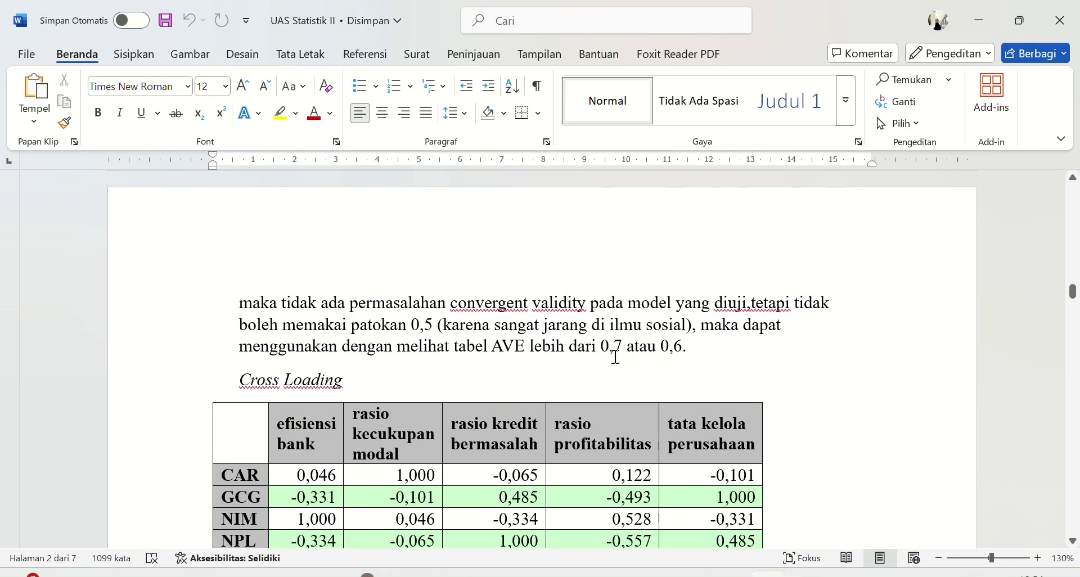
pyautogui.scroll(-5, 656, 355)
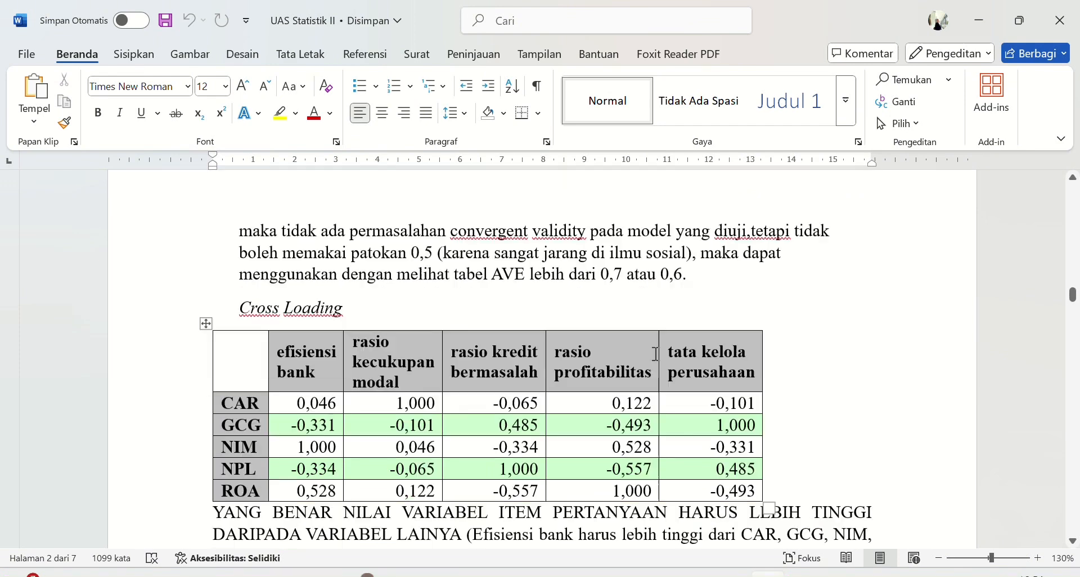
pyautogui.scroll(3, 521, 389)
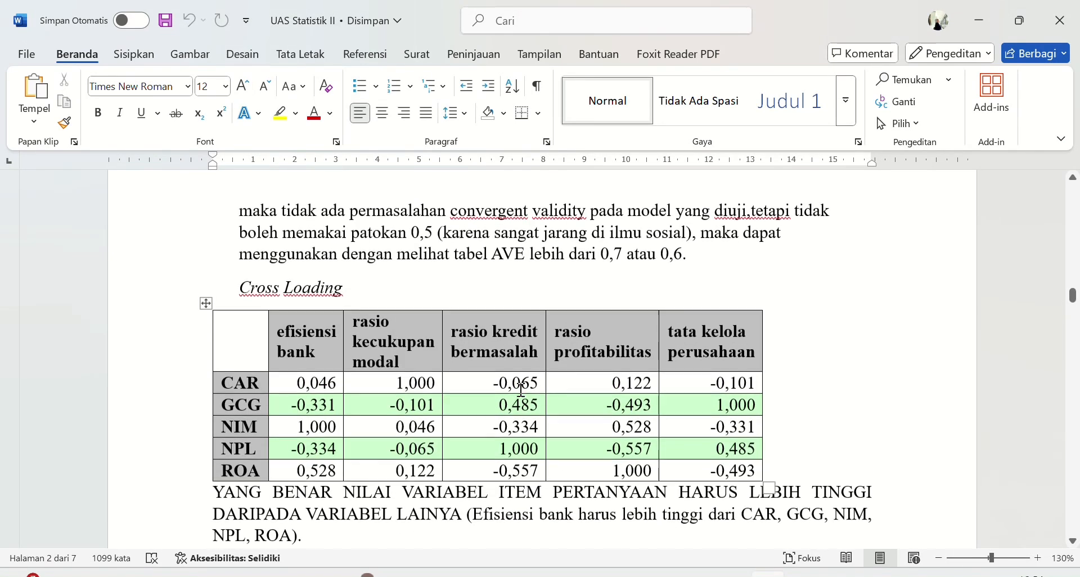
# - Review the Cross Loading table in the report, then switch to SmartPLS and display the Cross Loadings under Discriminant Validity
pyautogui.scroll(-2, 364, 324)
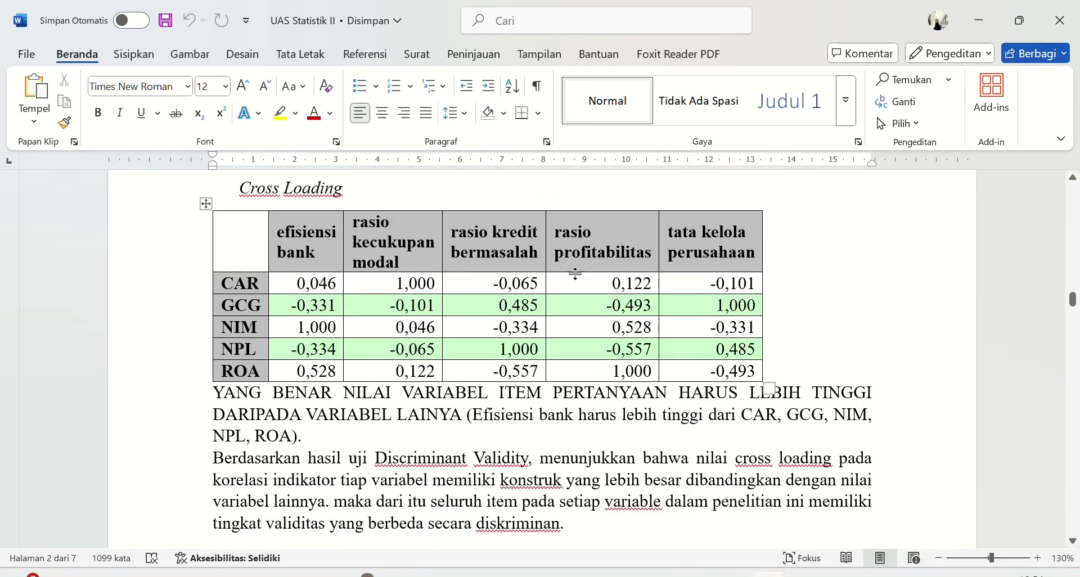
pyautogui.keyDown('ctrl'); pyautogui.scroll(-1, 588, 273); pyautogui.keyUp('ctrl')
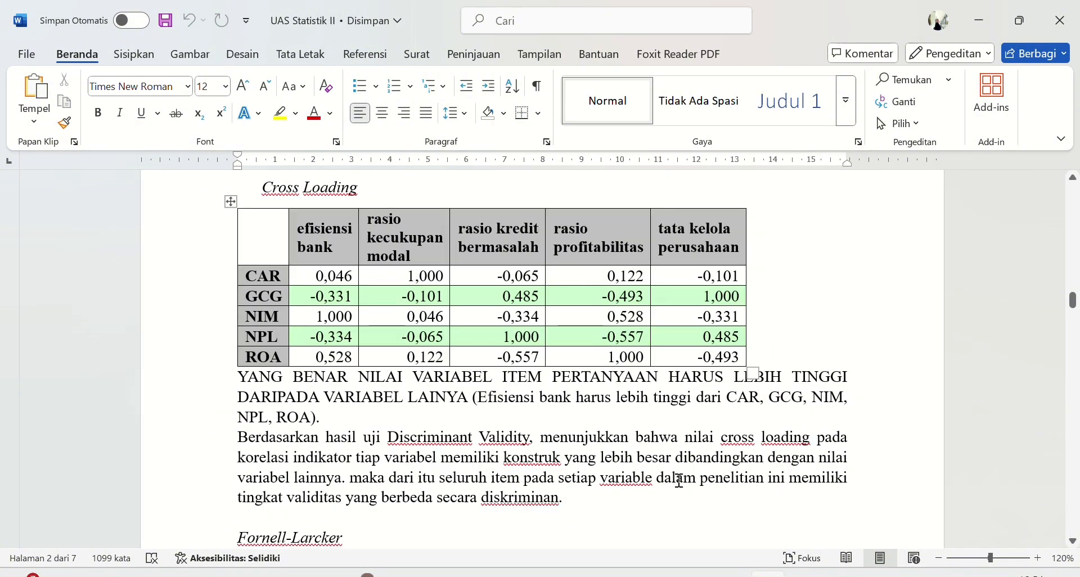
pyautogui.click(657, 575)
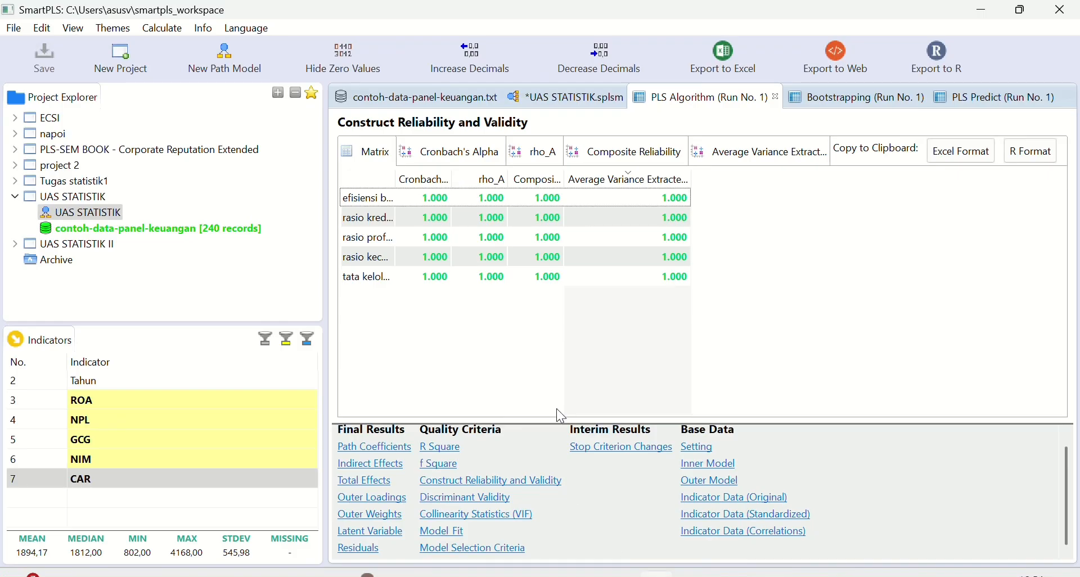
pyautogui.click(455, 500)
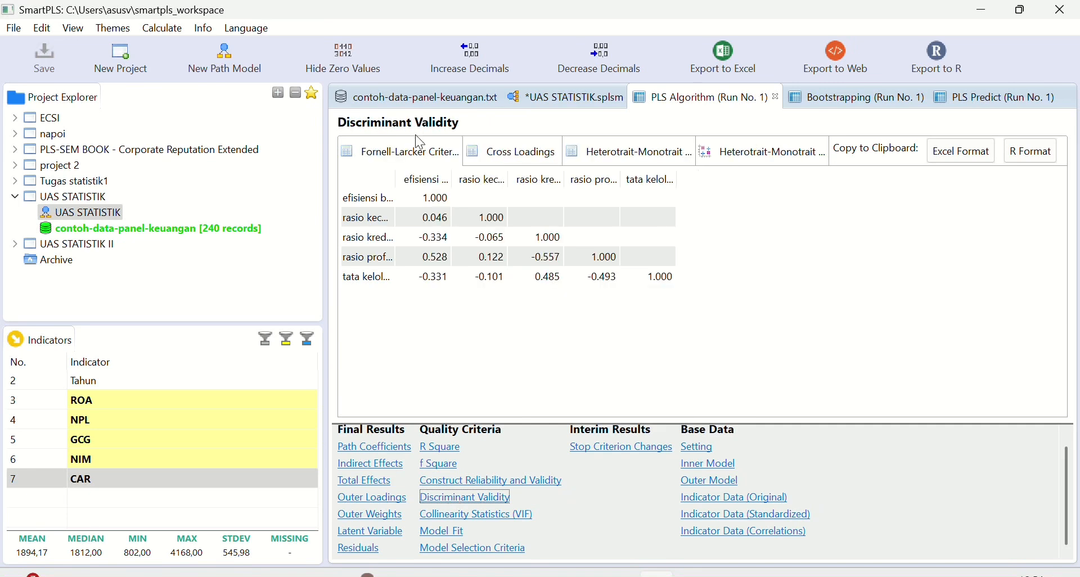
pyautogui.click(475, 156)
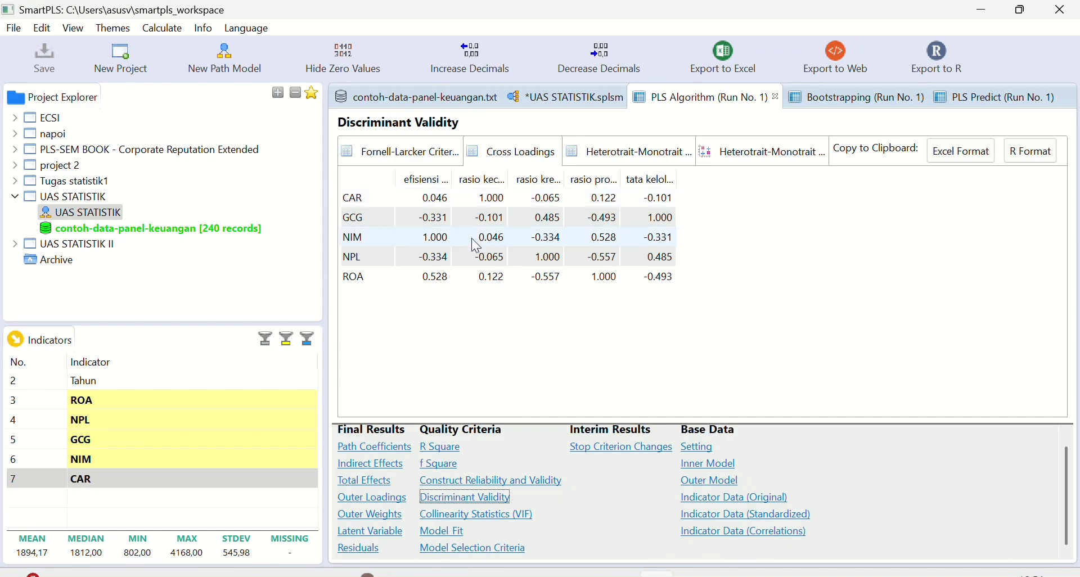
# - Return to the Word report and read the cross loading rule and the Discriminant Validity interpretation below the table
pyautogui.click(769, 574)
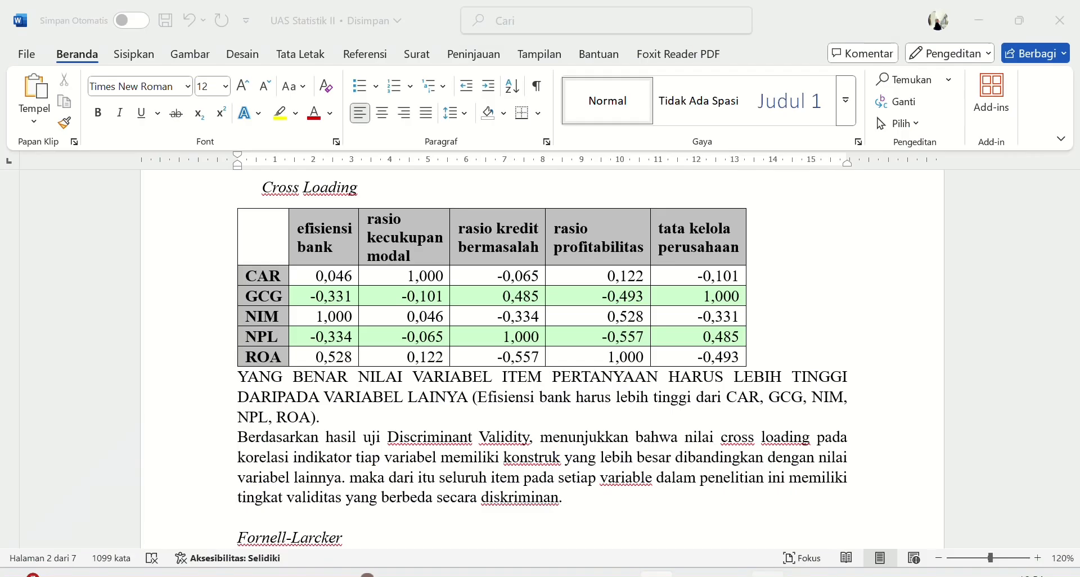
pyautogui.scroll(-1, 613, 372)
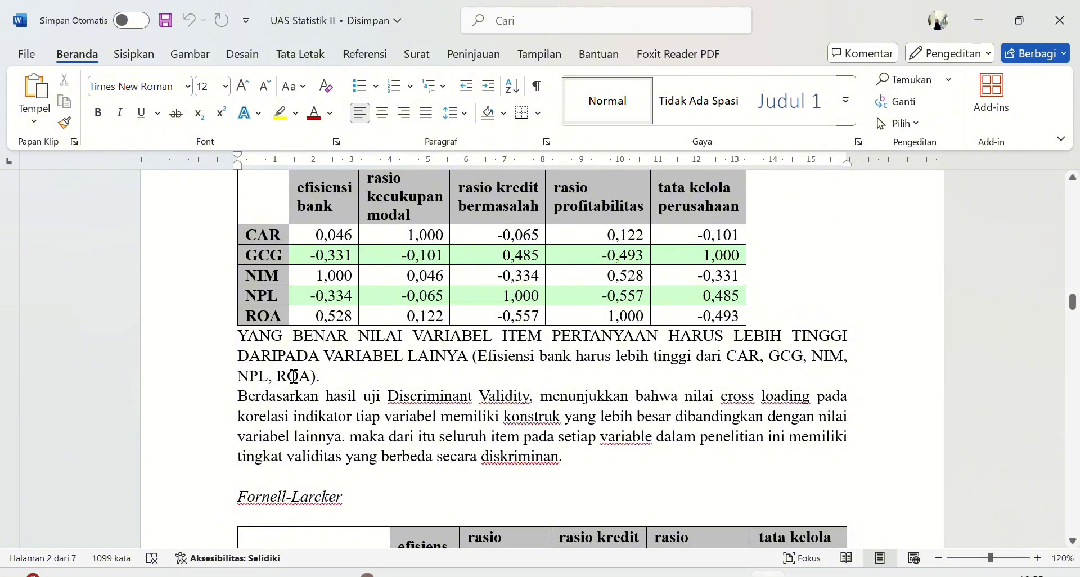
pyautogui.scroll(-1, 346, 379)
pyautogui.scroll(1, 346, 379)
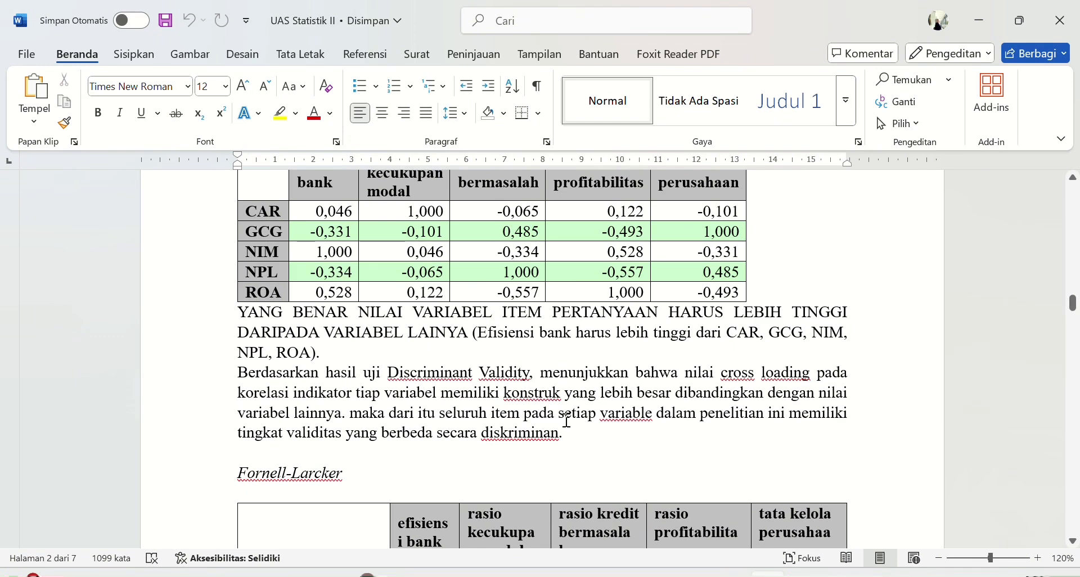
# - Find the Fornell-Larcker table in the report, then switch to SmartPLS and display the Fornell-Larcker Criterion results
pyautogui.scroll(-5, 567, 421)
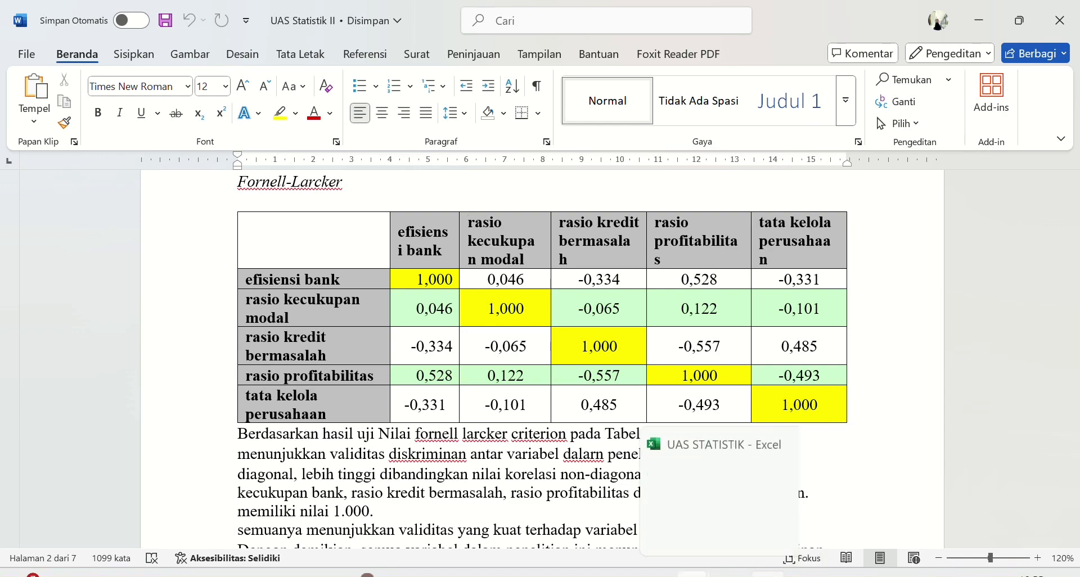
pyautogui.moveTo(692, 574)
pyautogui.moveTo(658, 574)
pyautogui.click(595, 529)
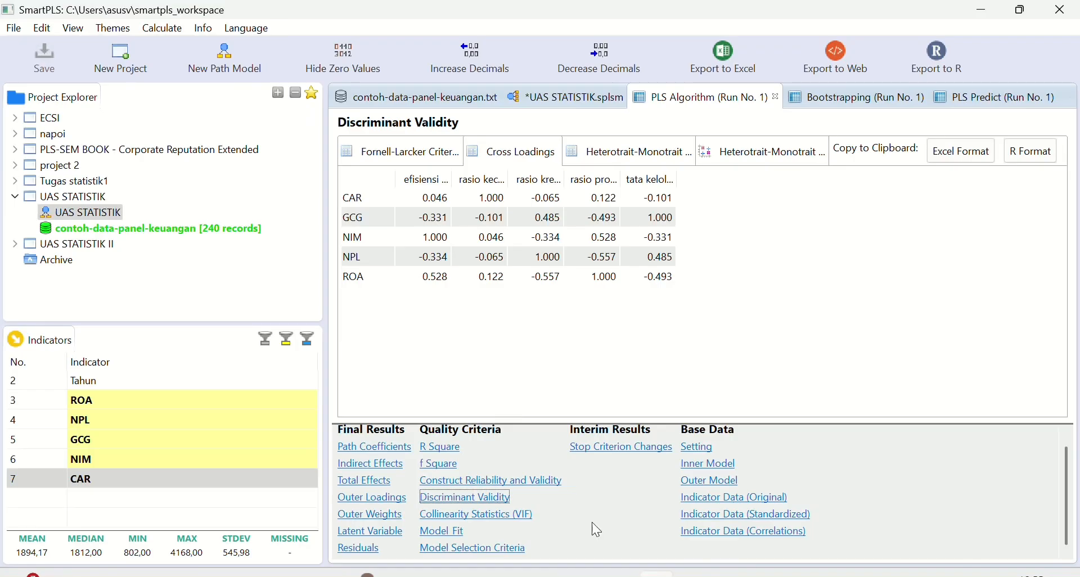
pyautogui.click(398, 156)
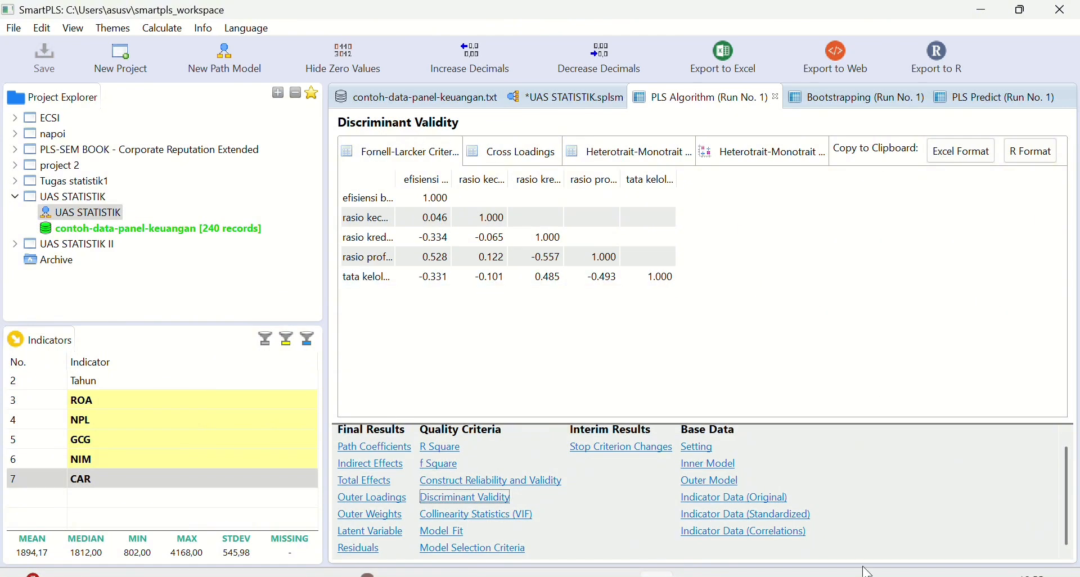
# - Return to the Word report and examine the Fornell-Larcker table together with its discriminant validity interpretation
pyautogui.moveTo(769, 573)
pyautogui.click(763, 523)
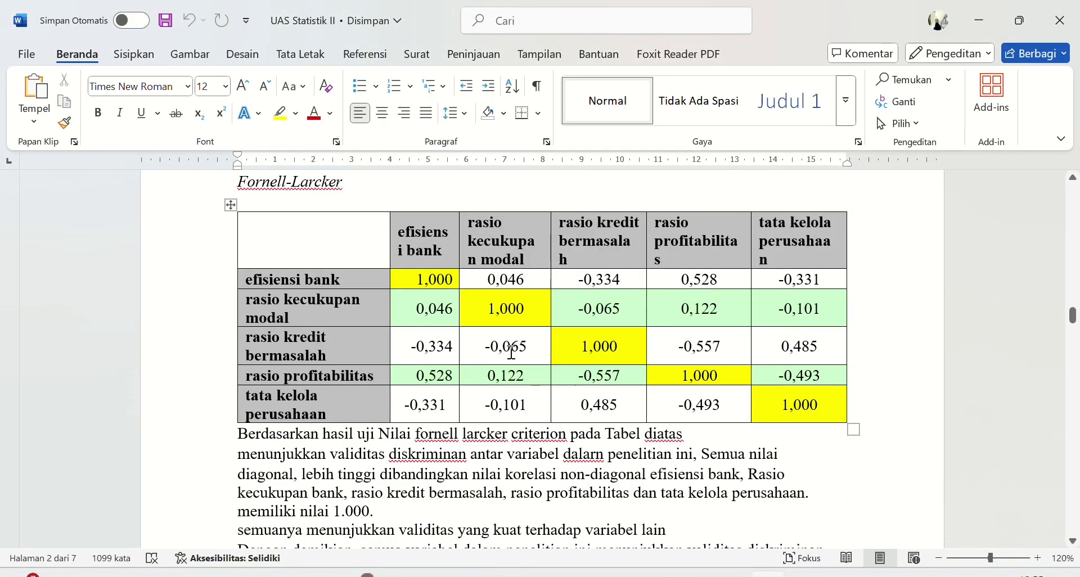
pyautogui.scroll(-2, 514, 353)
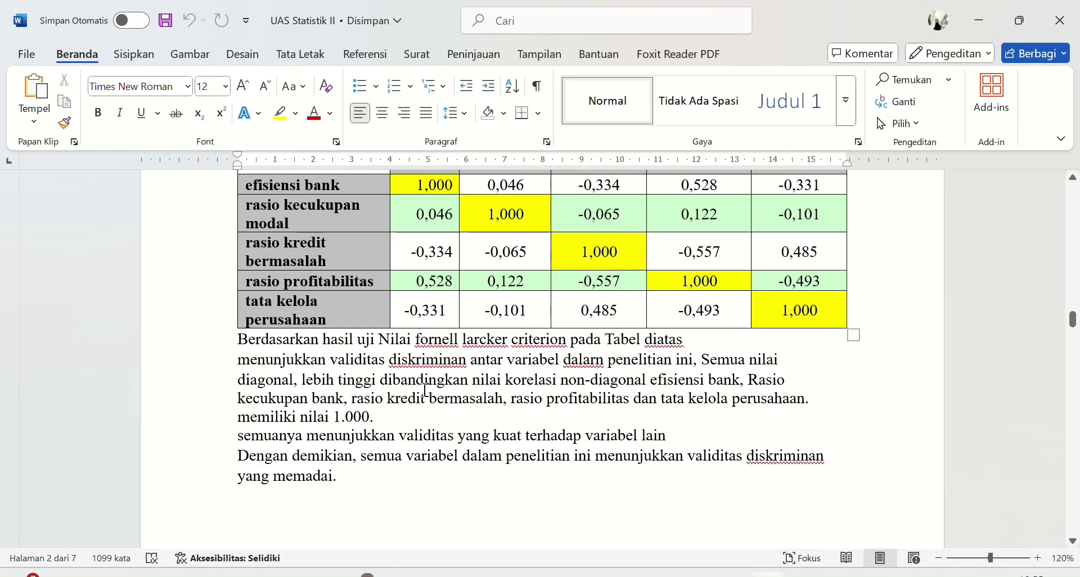
pyautogui.scroll(2, 645, 281)
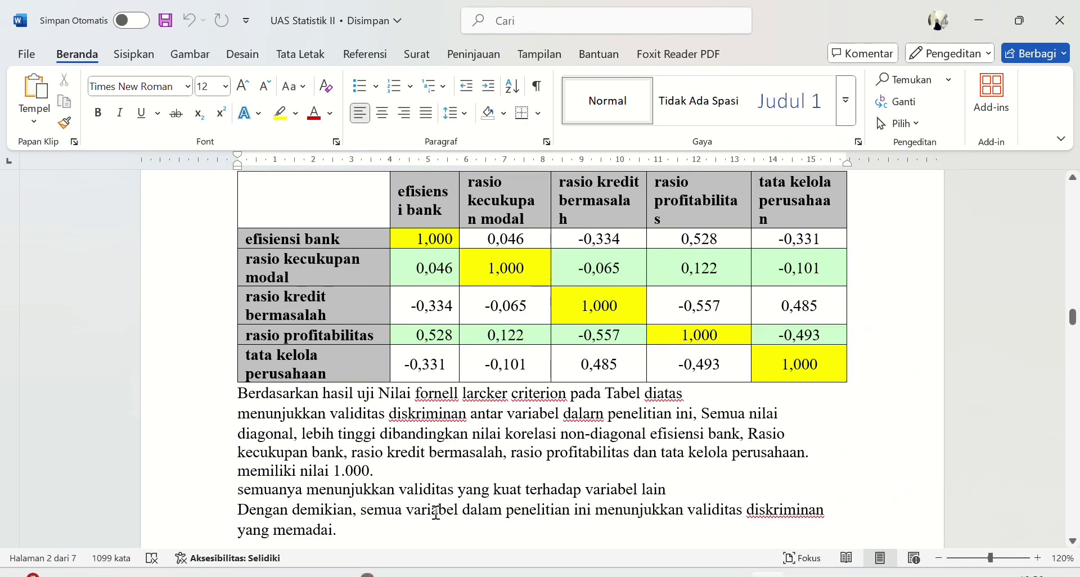
# - Find the Latent Variable Correlation section in the report, then switch to SmartPLS and display the Latent Variable Correlations
pyautogui.scroll(-8, 415, 509)
pyautogui.scroll(-4, 415, 510)
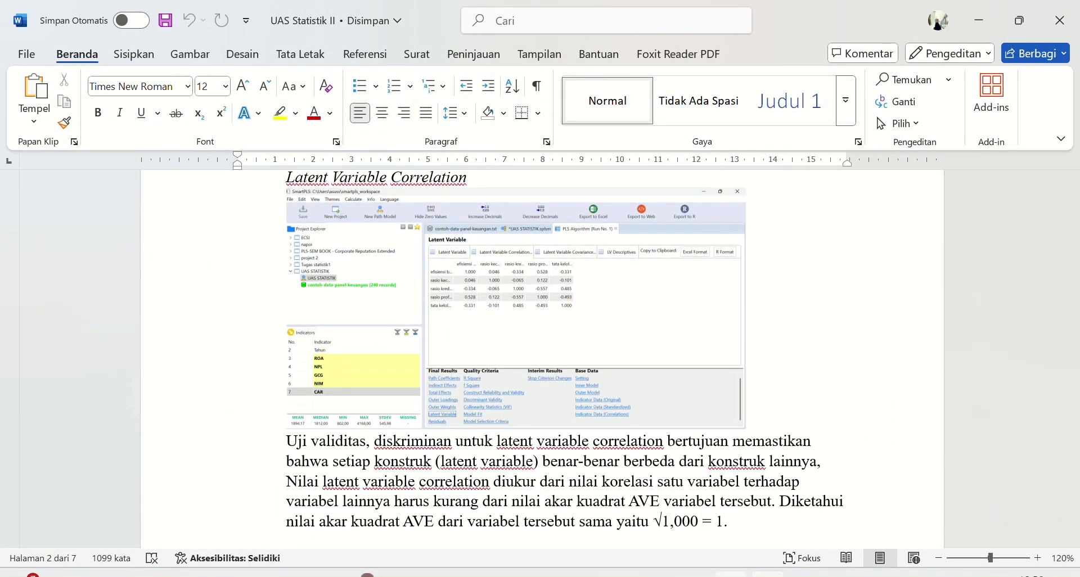
pyautogui.click(656, 574)
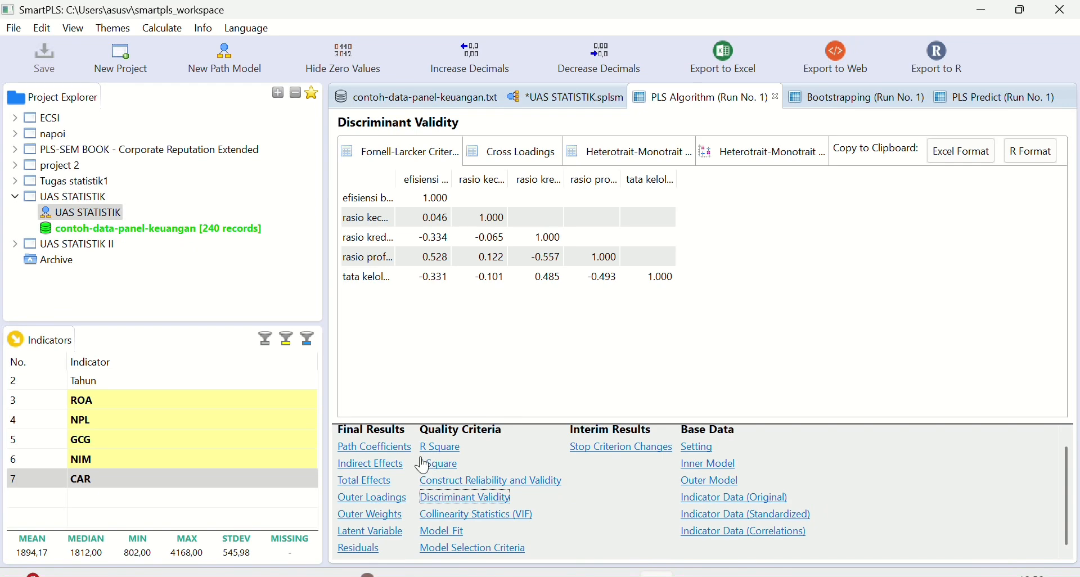
pyautogui.click(378, 534)
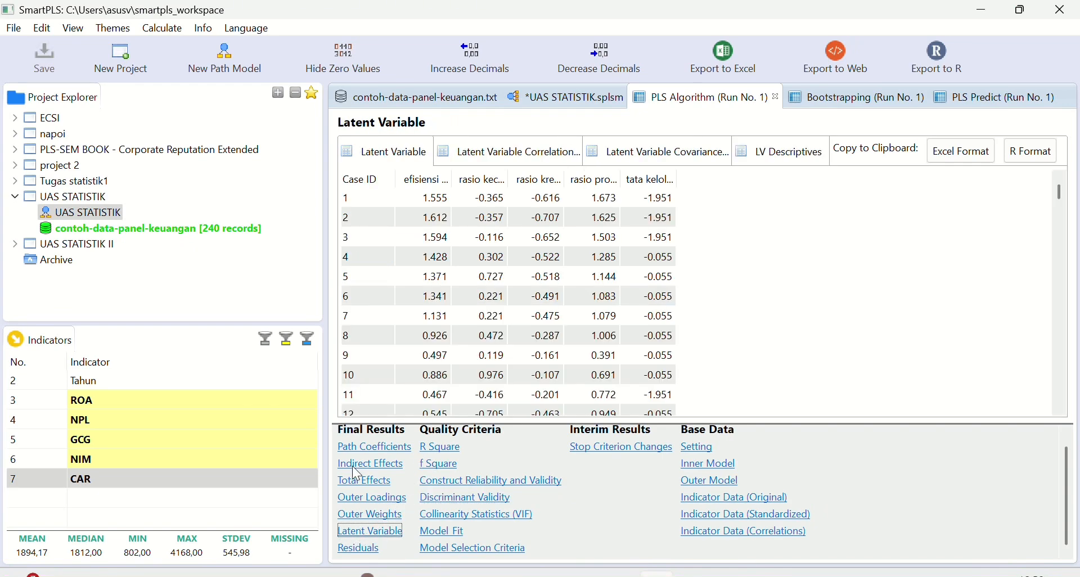
pyautogui.click(495, 149)
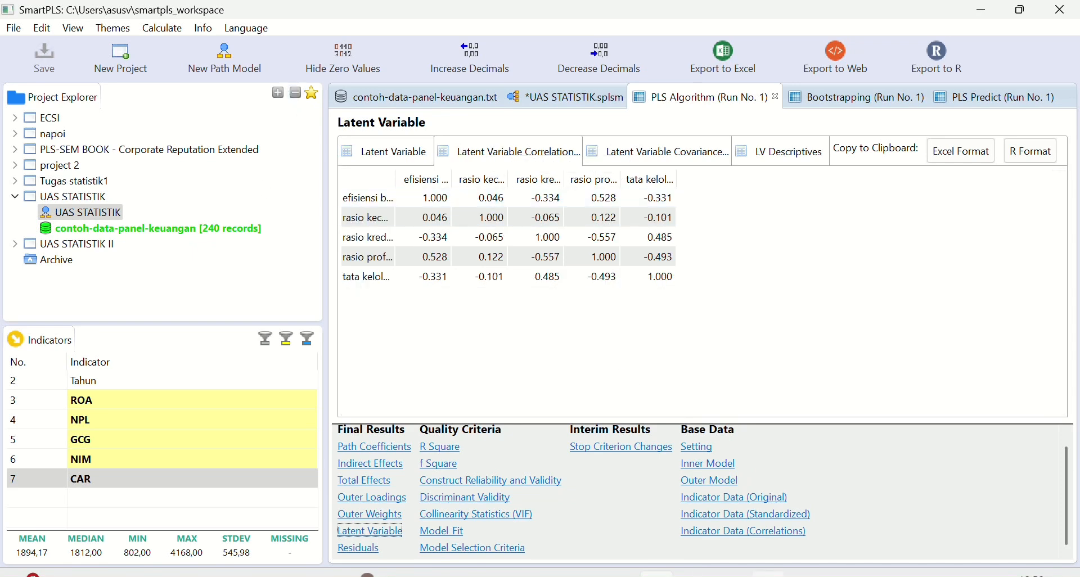
# - Return to the Word report and read both paragraphs interpreting the latent variable correlation against the square root of AVE
pyautogui.click(768, 575)
pyautogui.scroll(-1, 477, 461)
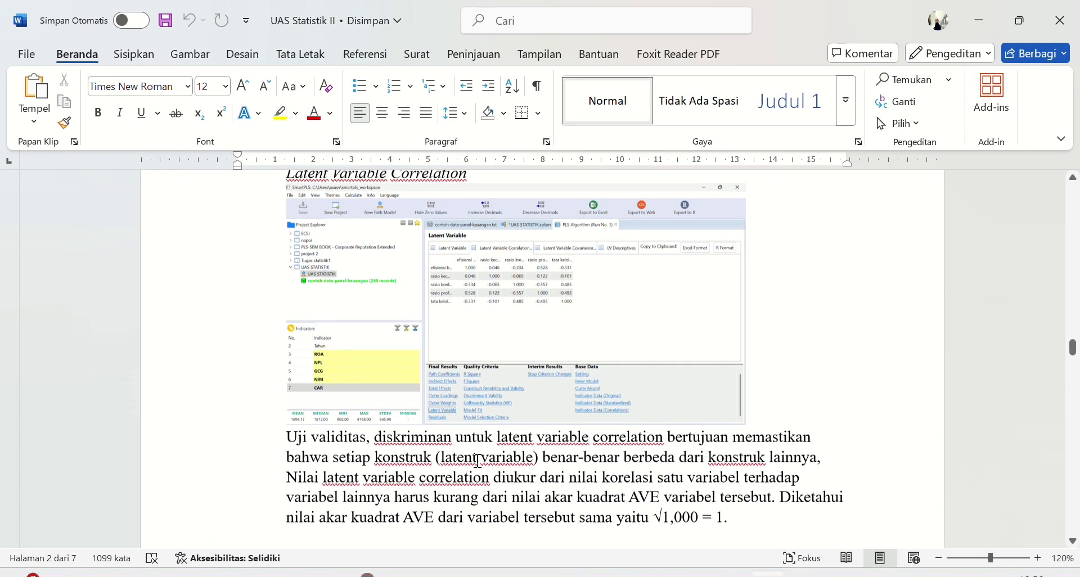
pyautogui.scroll(-1, 477, 460)
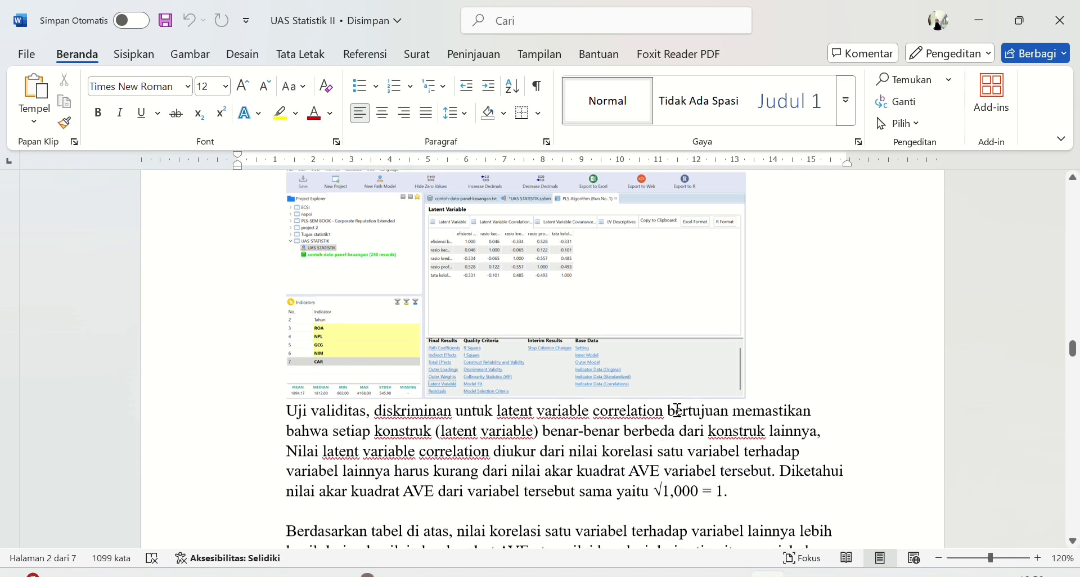
pyautogui.scroll(-1, 678, 410)
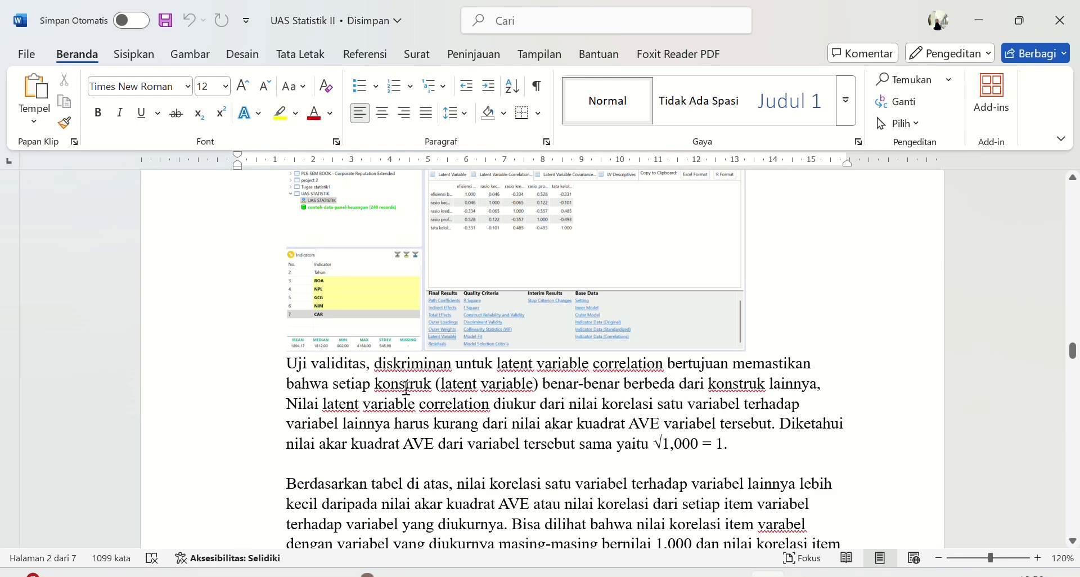
pyautogui.scroll(-2, 406, 388)
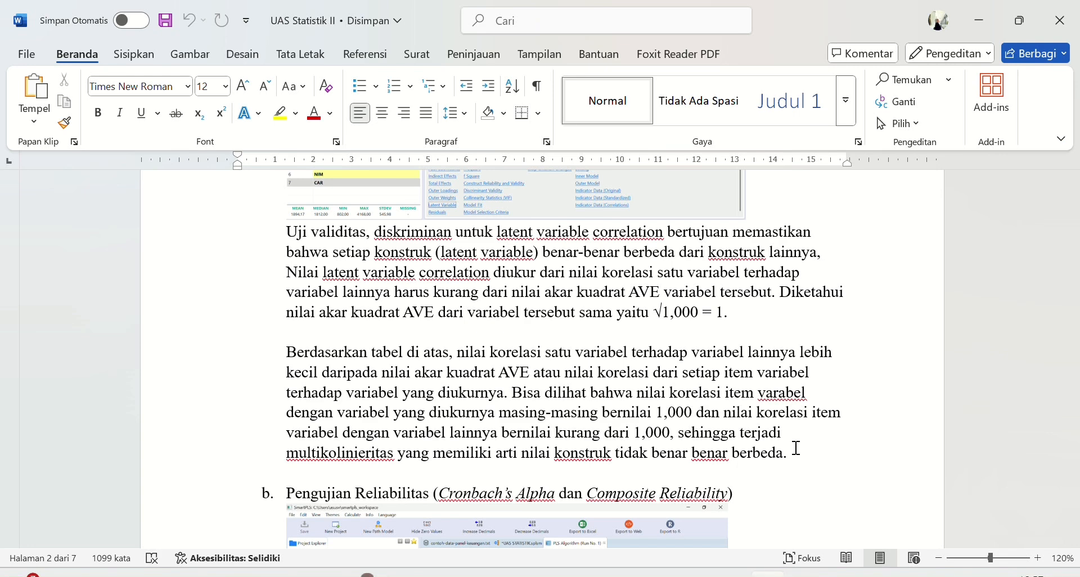
# - From the report's reliability section, switch to SmartPLS, display Construct Reliability and Validity, widen the Cronbach's Alpha and Composite Reliability columns and sort by Composite Reliability
pyautogui.scroll(-5, 797, 448)
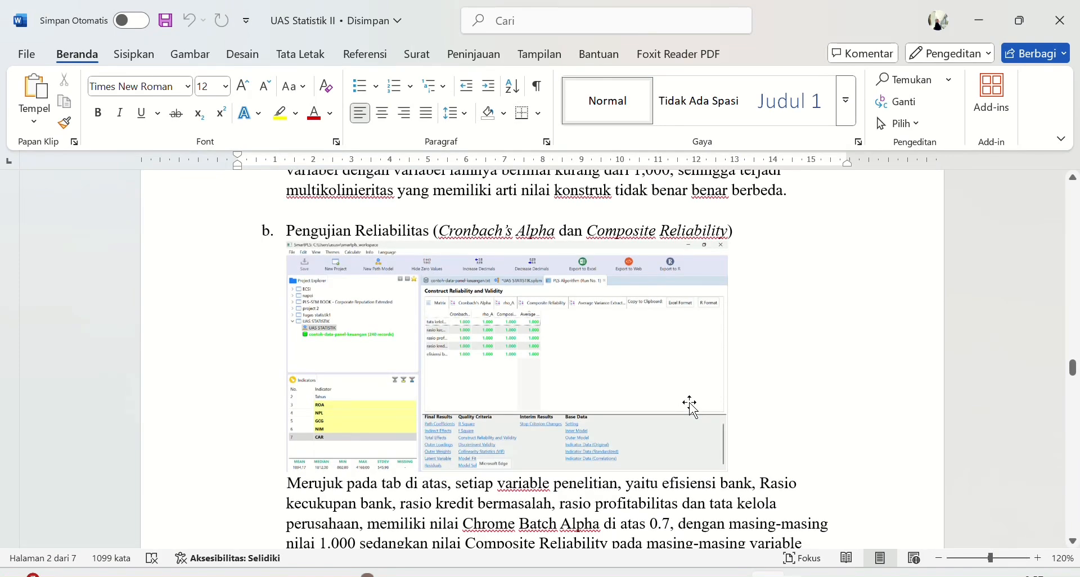
pyautogui.scroll(-1, 466, 346)
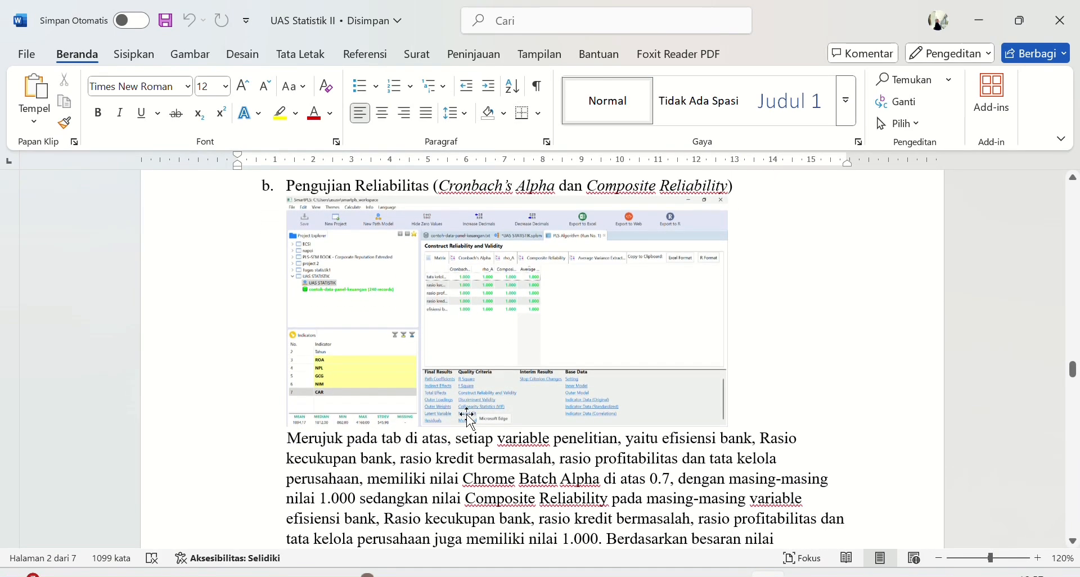
pyautogui.click(657, 574)
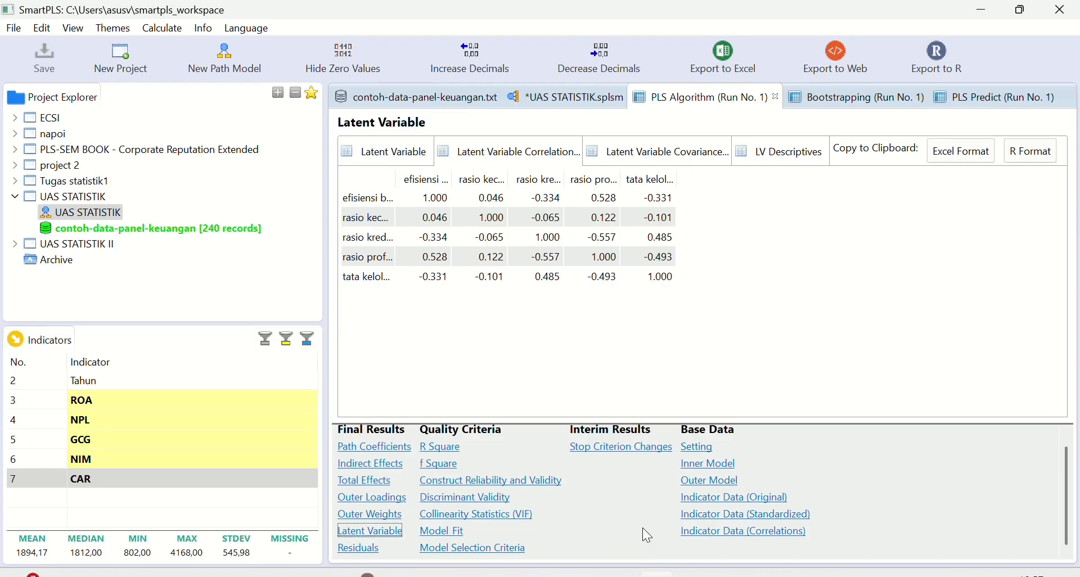
pyautogui.click(459, 487)
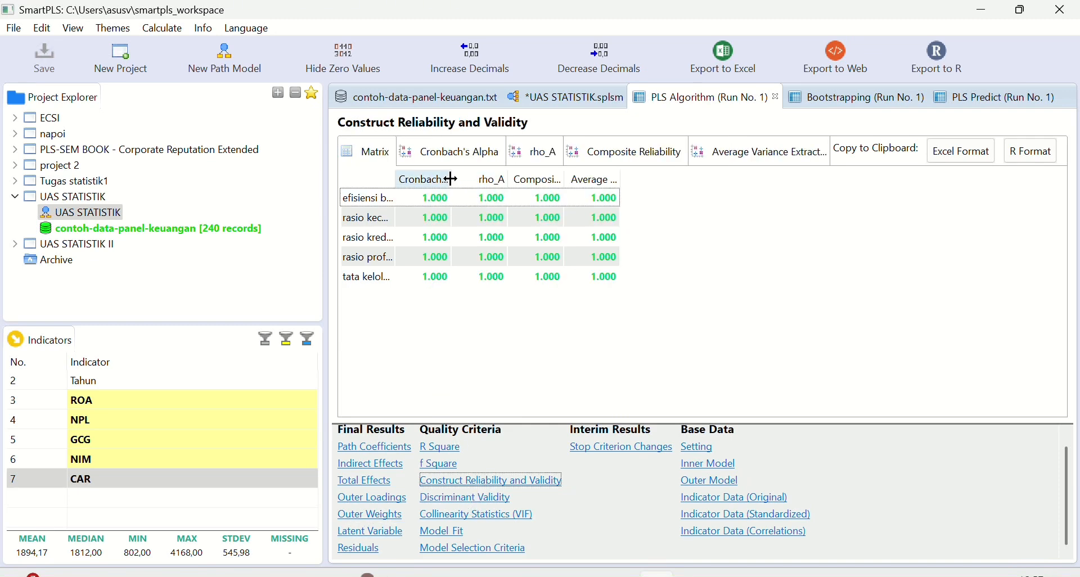
pyautogui.moveTo(453, 179); pyautogui.dragTo(483, 179)
pyautogui.click(591, 180)
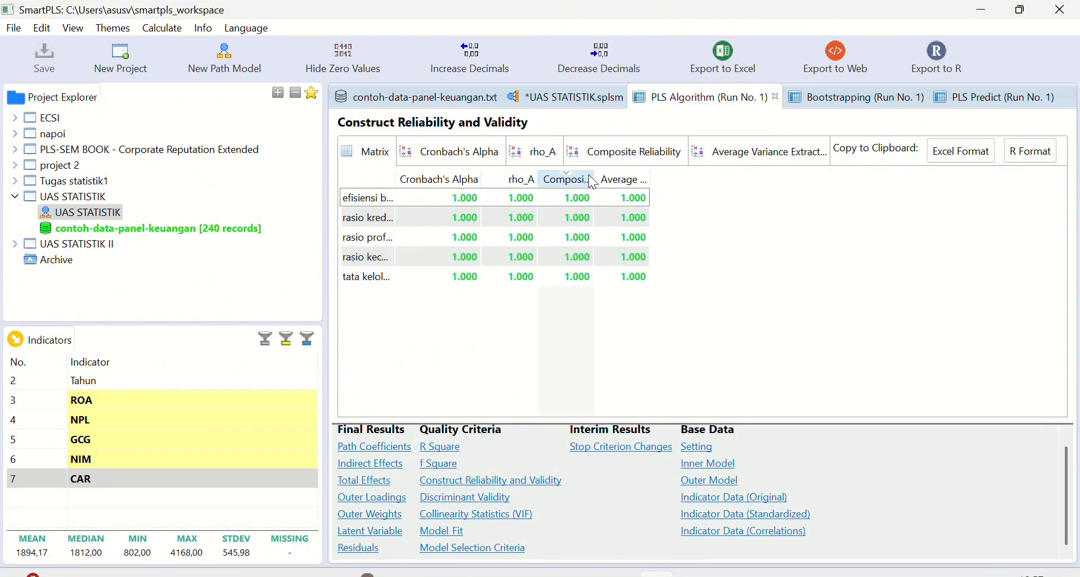
pyautogui.moveTo(596, 180); pyautogui.dragTo(639, 178)
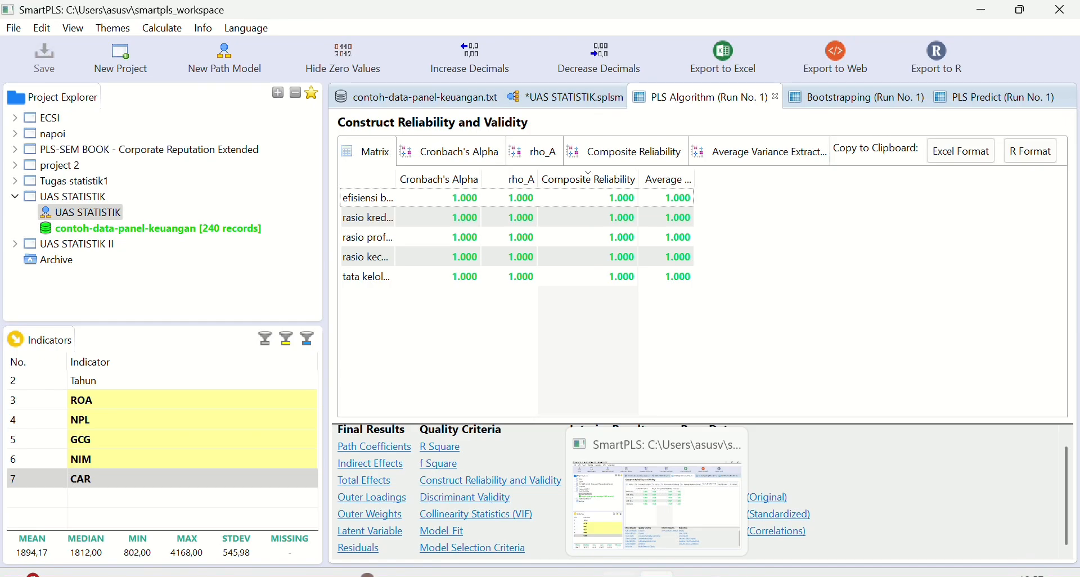
# - Return to the Word report and read the Cronbach's Alpha and Composite Reliability interpretation through to its conclusion
pyautogui.moveTo(769, 574)
pyautogui.click(768, 504)
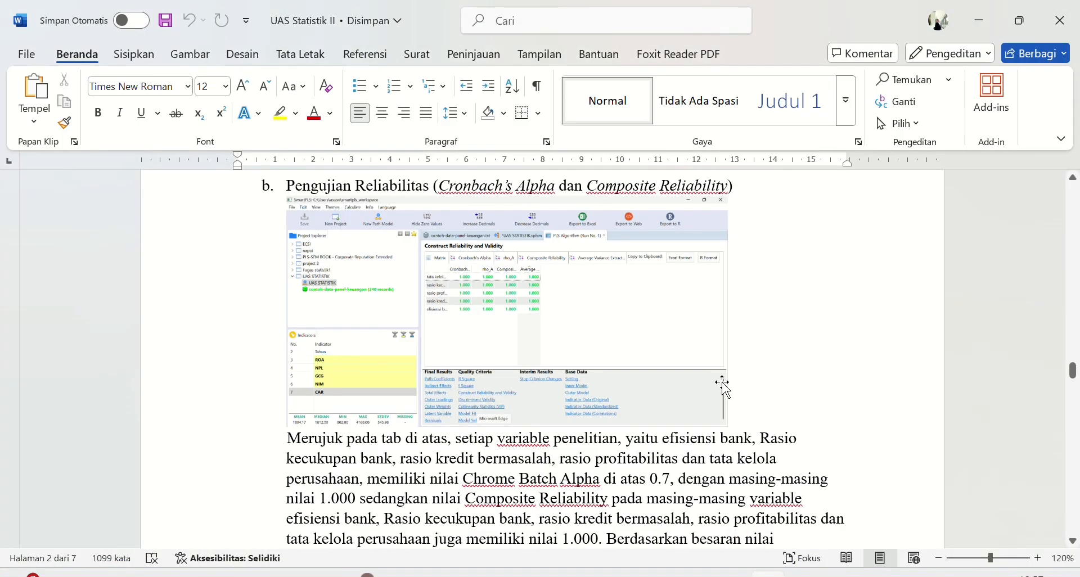
pyautogui.scroll(-3, 724, 388)
pyautogui.scroll(1, 724, 383)
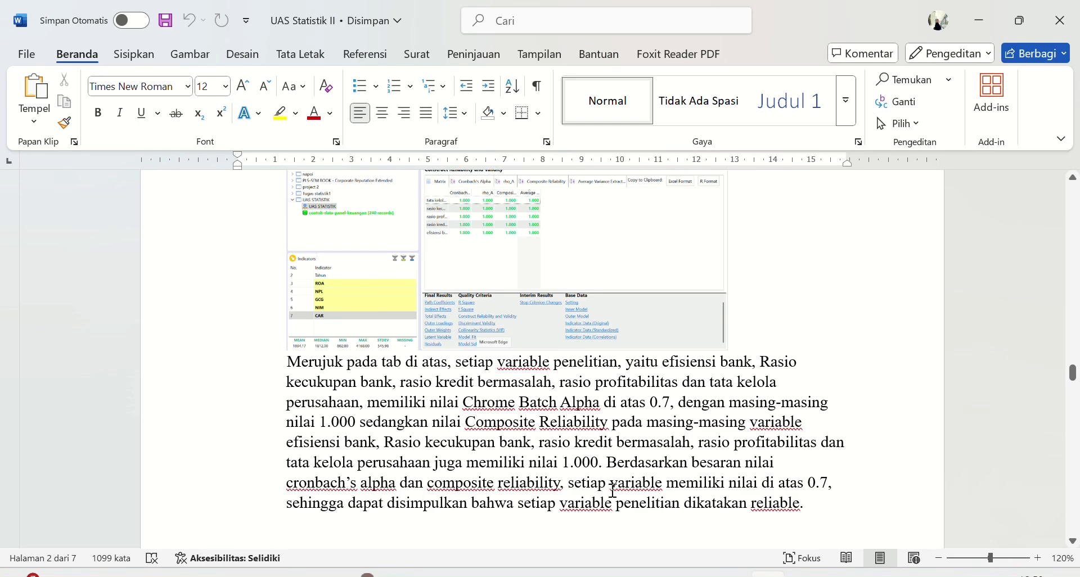
pyautogui.scroll(-3, 612, 481)
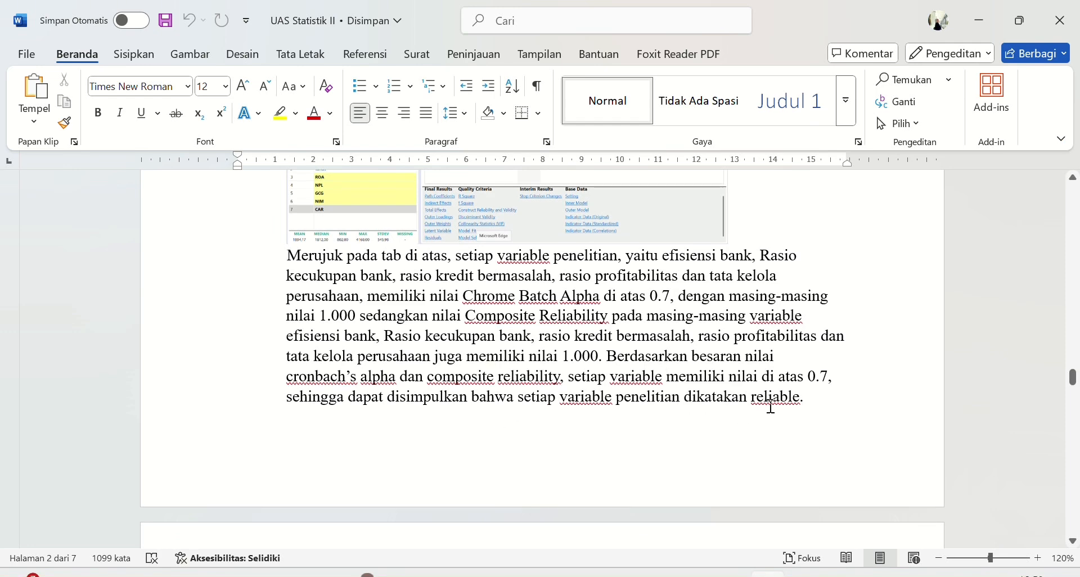
# - Find the Uji Model Fit section in the report, then switch to SmartPLS and display the Model Fit results
pyautogui.scroll(-3, 771, 406)
pyautogui.scroll(-2, 771, 407)
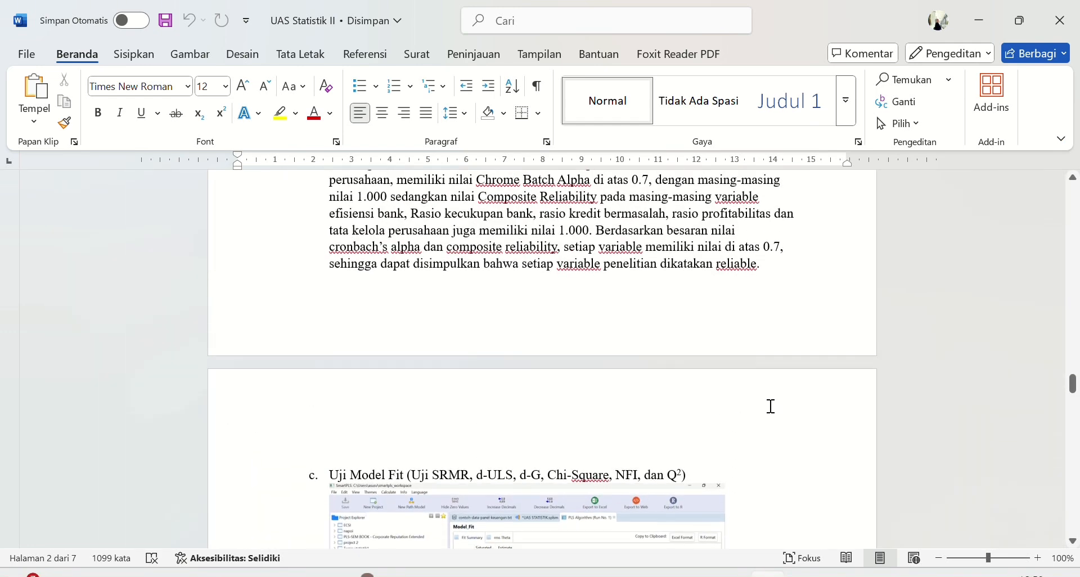
pyautogui.scroll(-4, 771, 406)
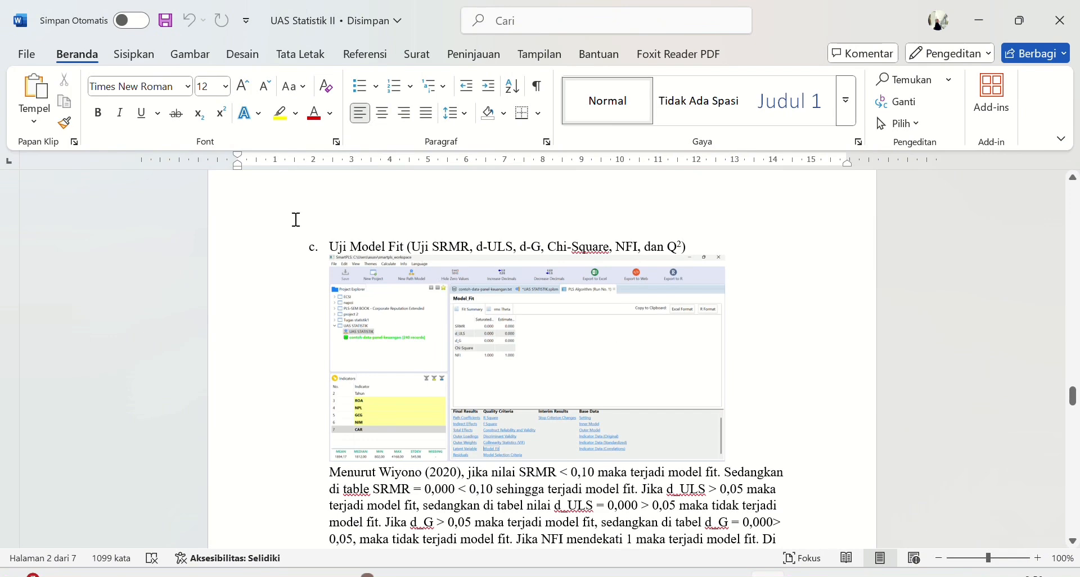
pyautogui.scroll(-2, 555, 328)
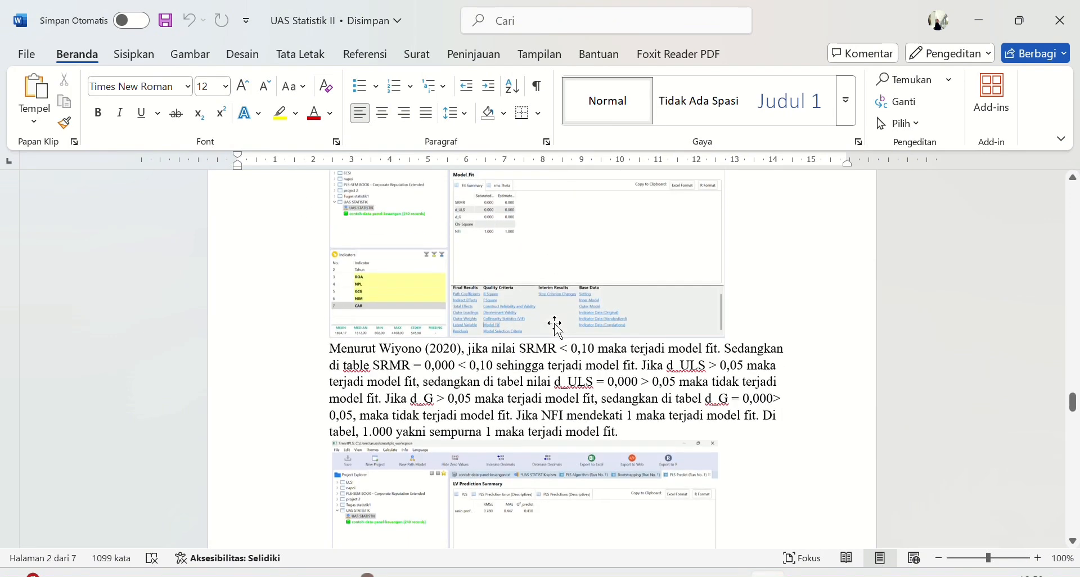
pyautogui.scroll(1, 556, 328)
pyautogui.moveTo(657, 574)
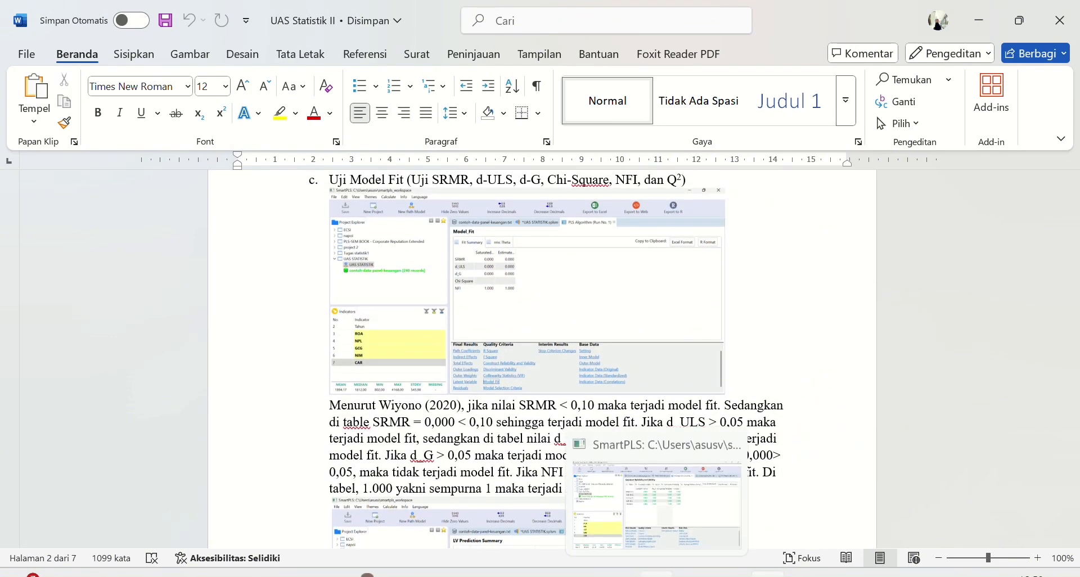
pyautogui.click(631, 560)
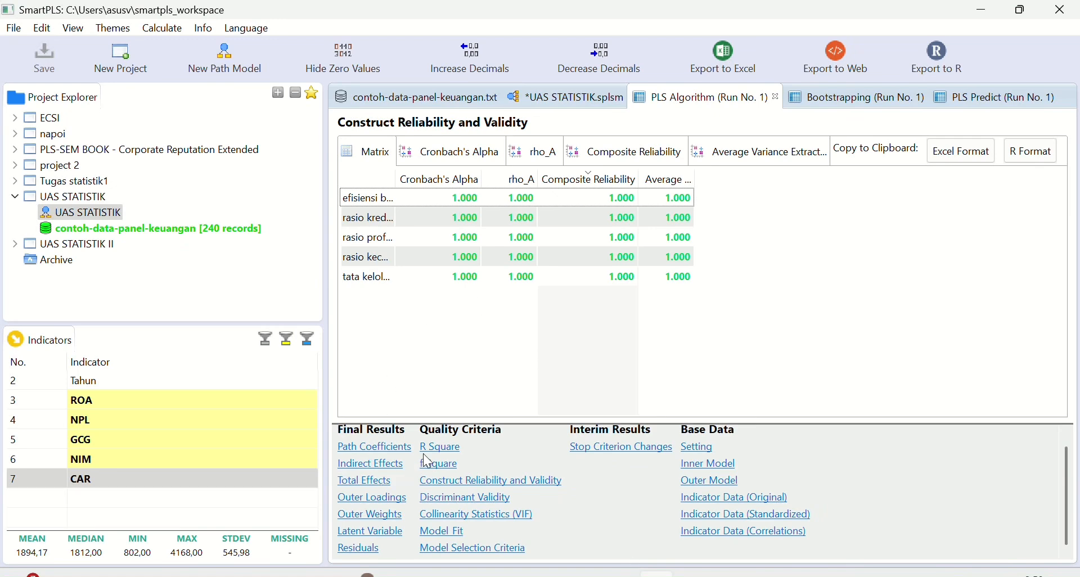
pyautogui.click(436, 534)
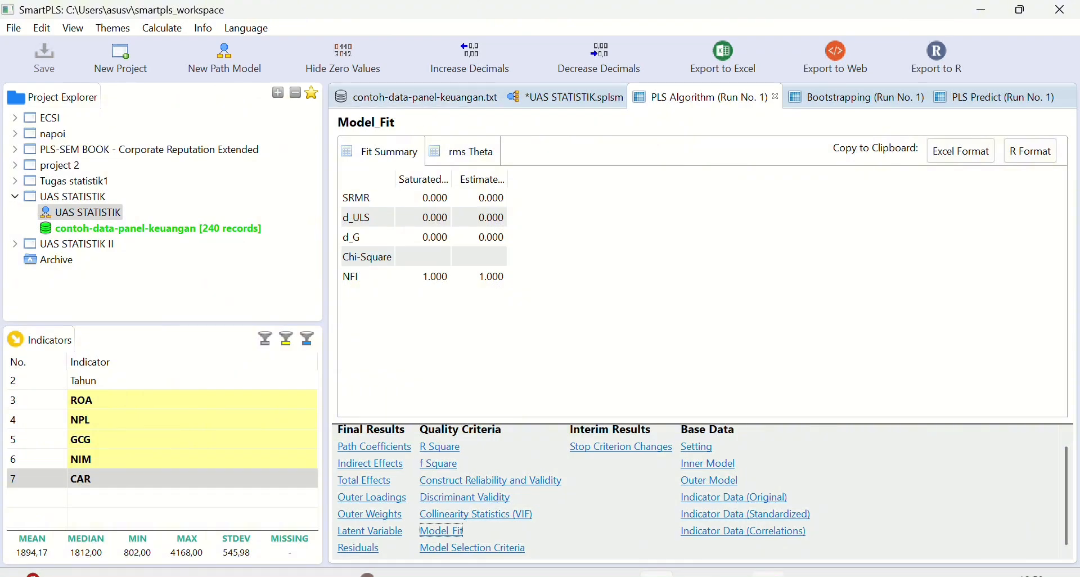
# - Return to the Word report and change the comparison sign in the d_ULS statement to read 0,000 < 0,05
pyautogui.moveTo(765, 574)
pyautogui.click(770, 495)
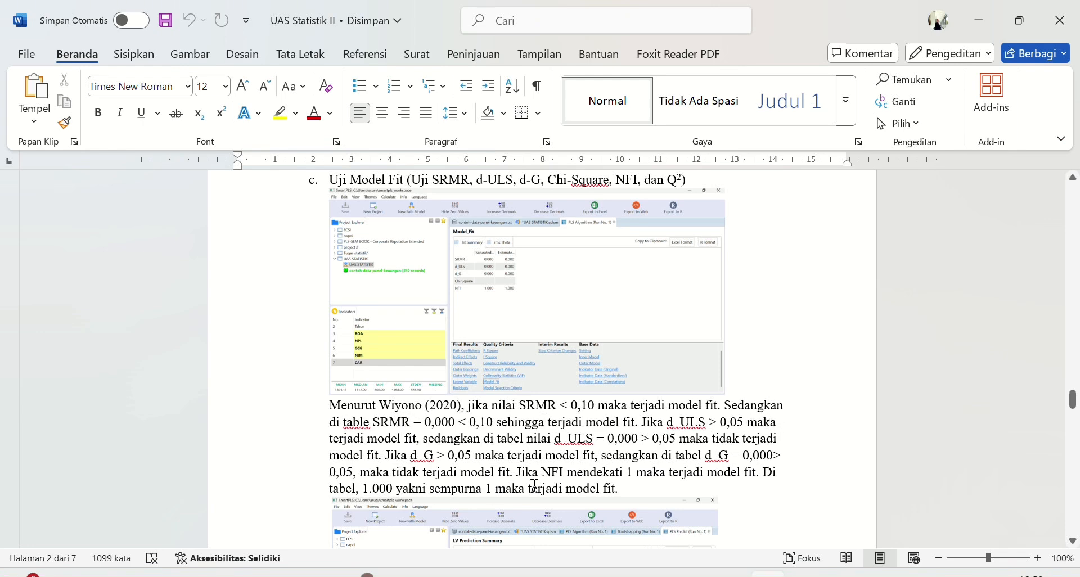
pyautogui.click(643, 441)
pyautogui.press('BackSpace')
pyautogui.press('BackSpace')
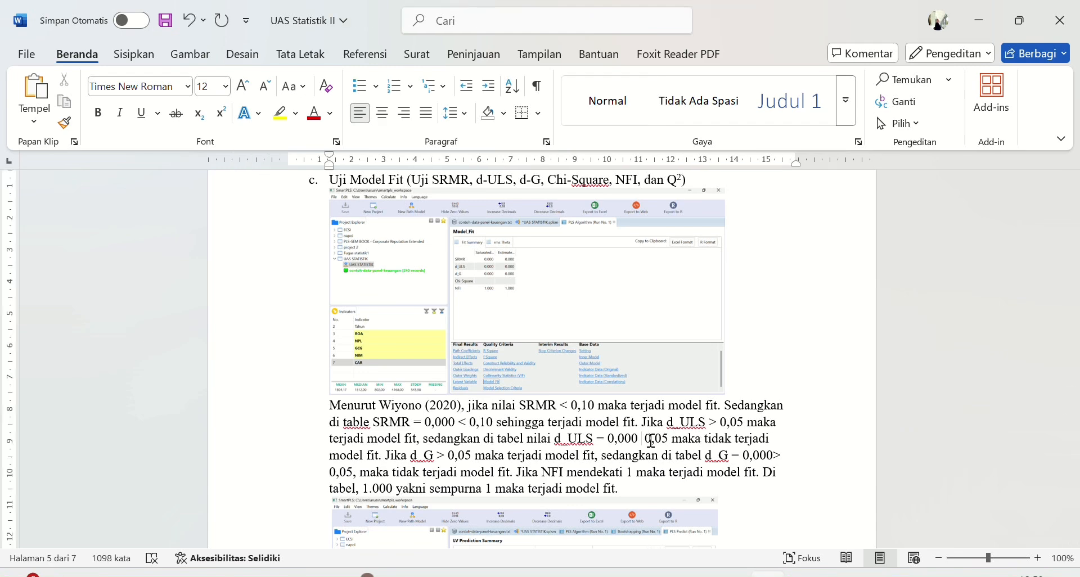
pyautogui.write('<')
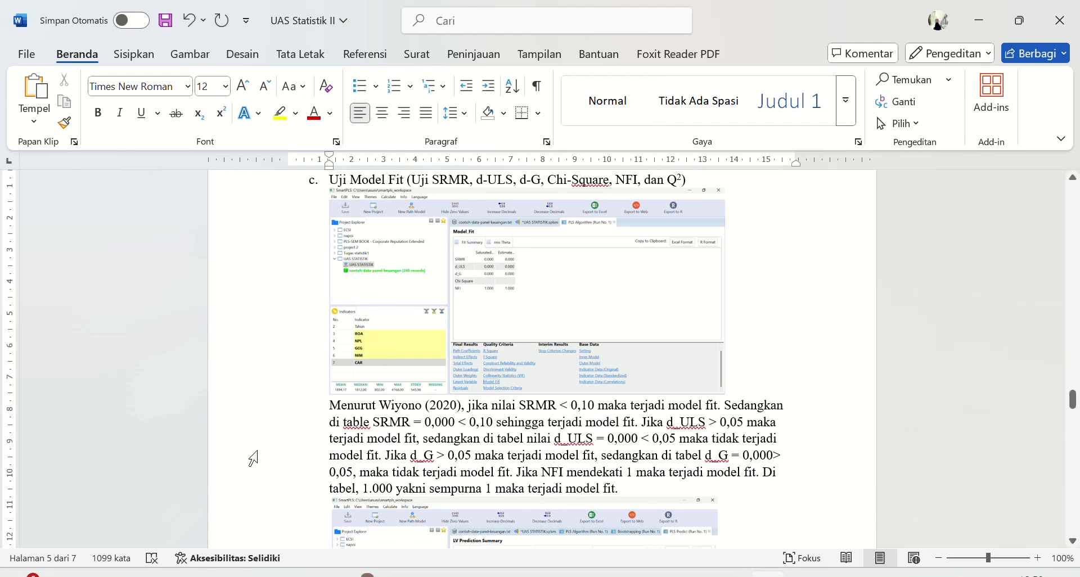
# - In the model fit paragraph, change the d_G comparison sign to < and write the NFI value as 1,000
pyautogui.scroll(-1, 374, 437)
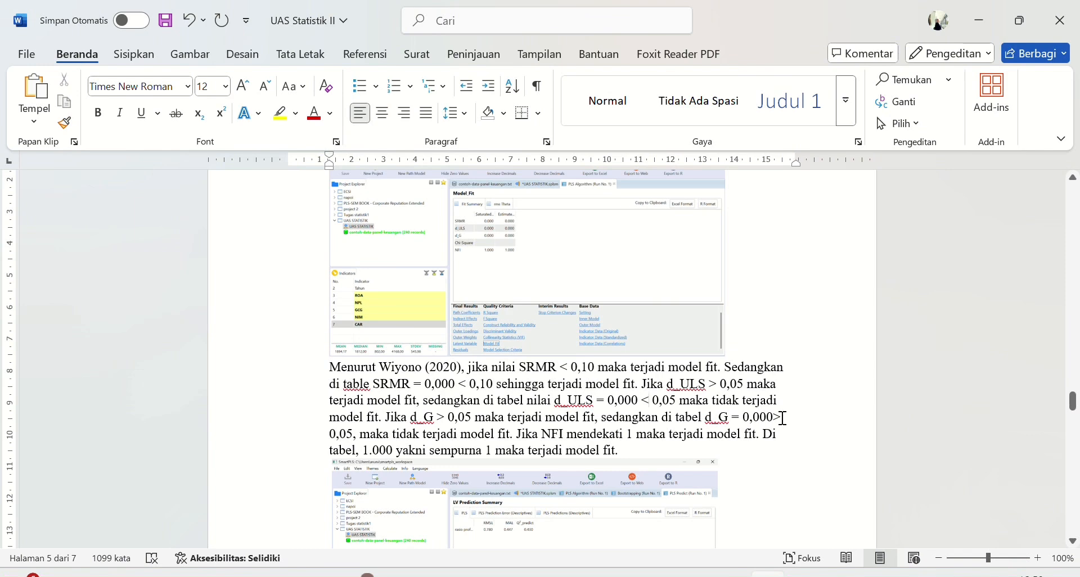
pyautogui.press('BackSpace')
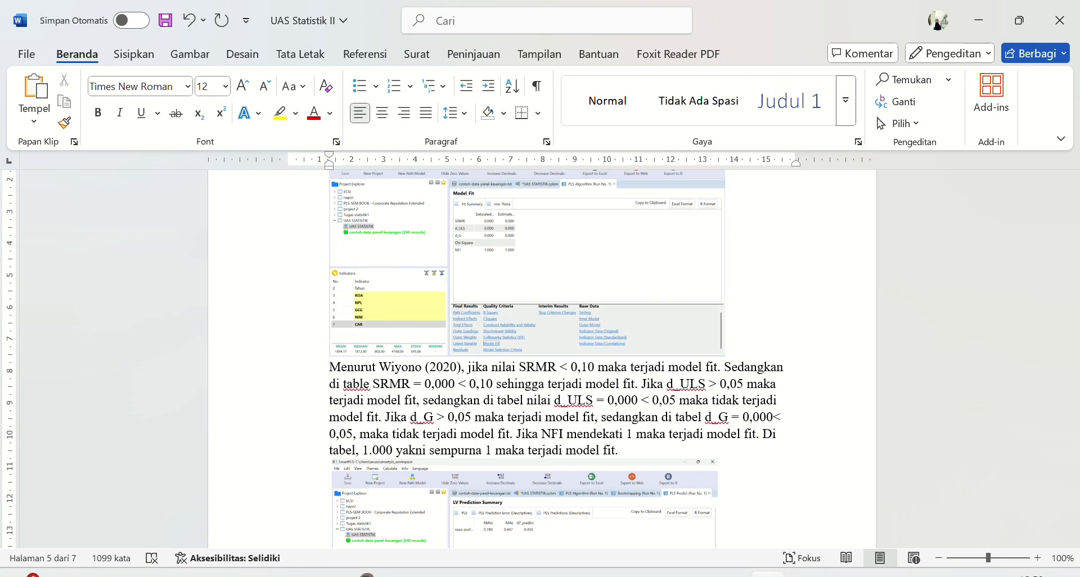
pyautogui.scroll(-1, 326, 411)
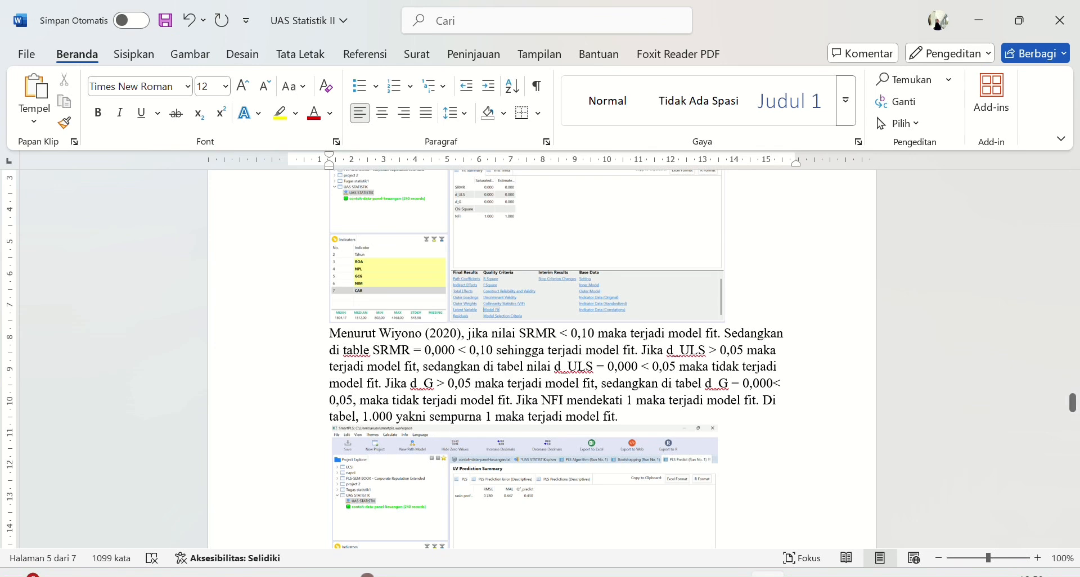
pyautogui.scroll(-5, 443, 425)
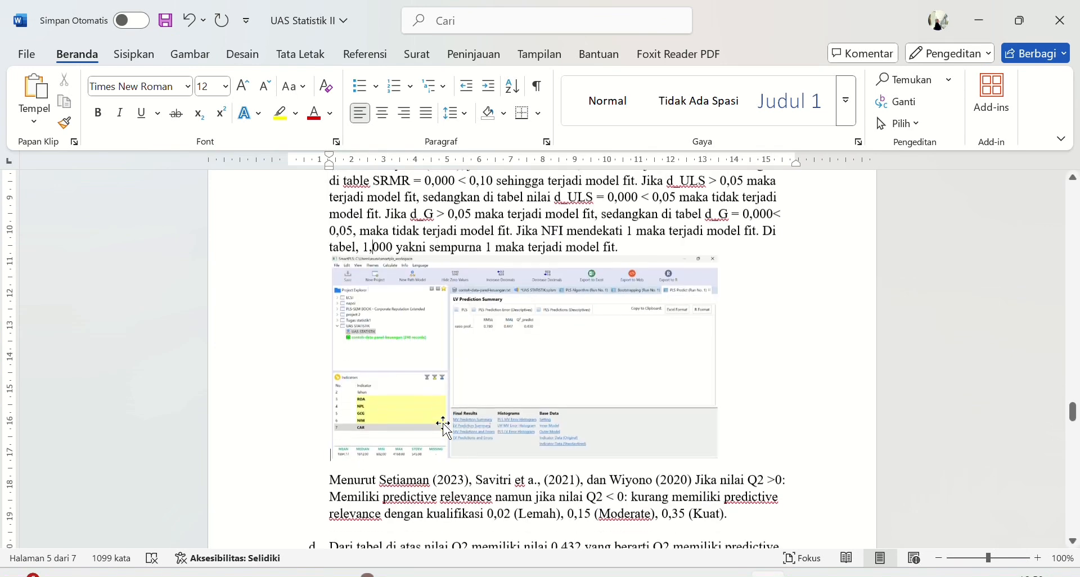
# - Switch to SmartPLS and display the LV Prediction Summary of the PLS Predict run
pyautogui.scroll(1, 423, 357)
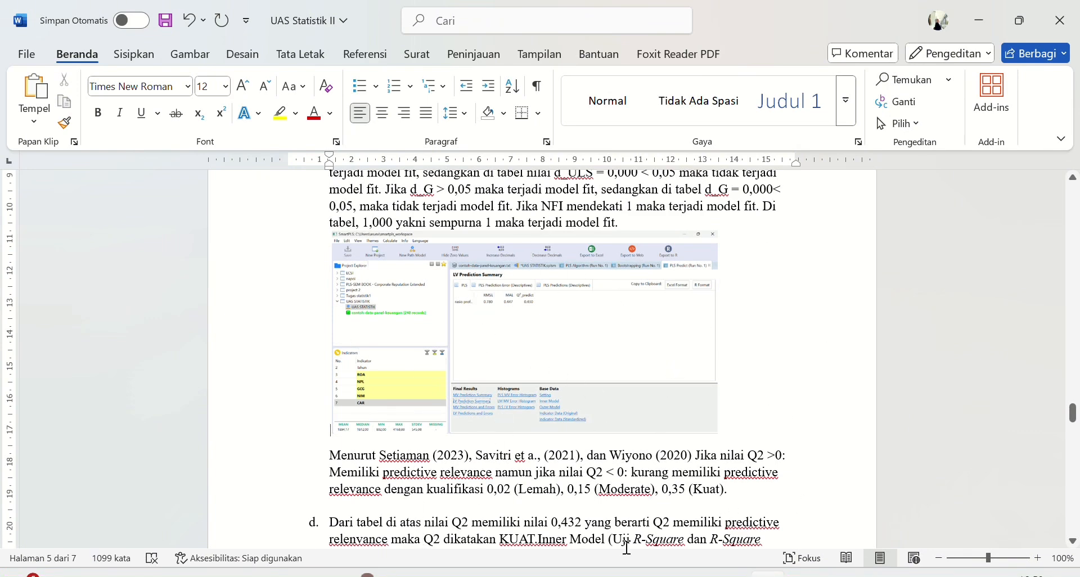
pyautogui.click(692, 490)
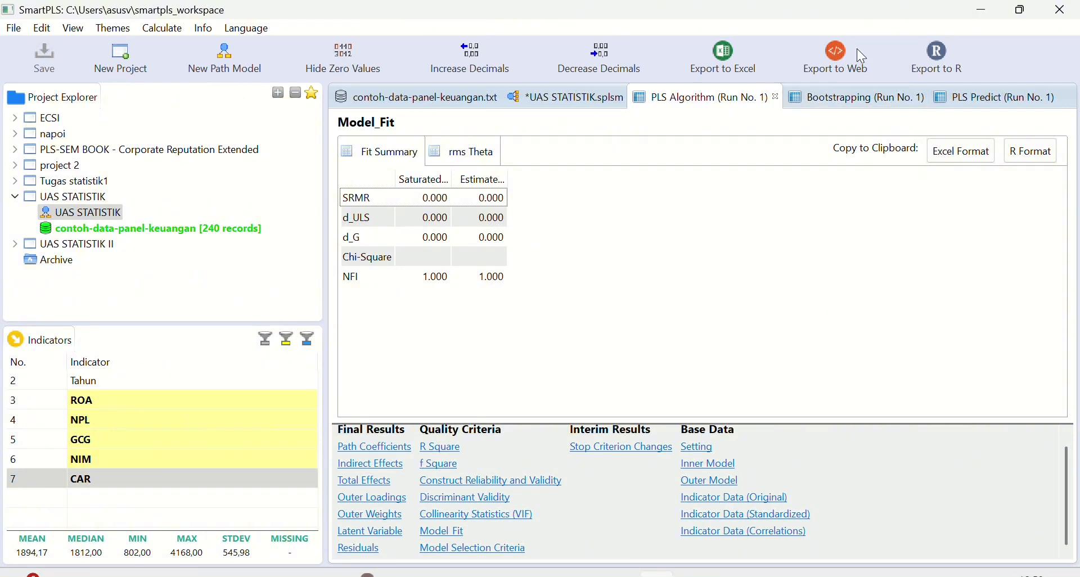
pyautogui.click(151, 29)
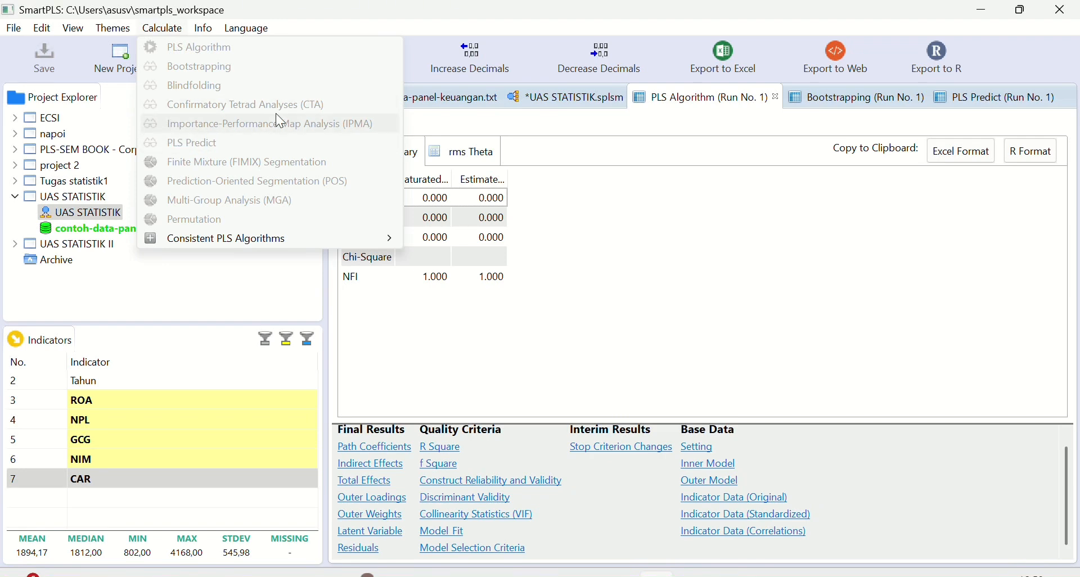
pyautogui.click(964, 100)
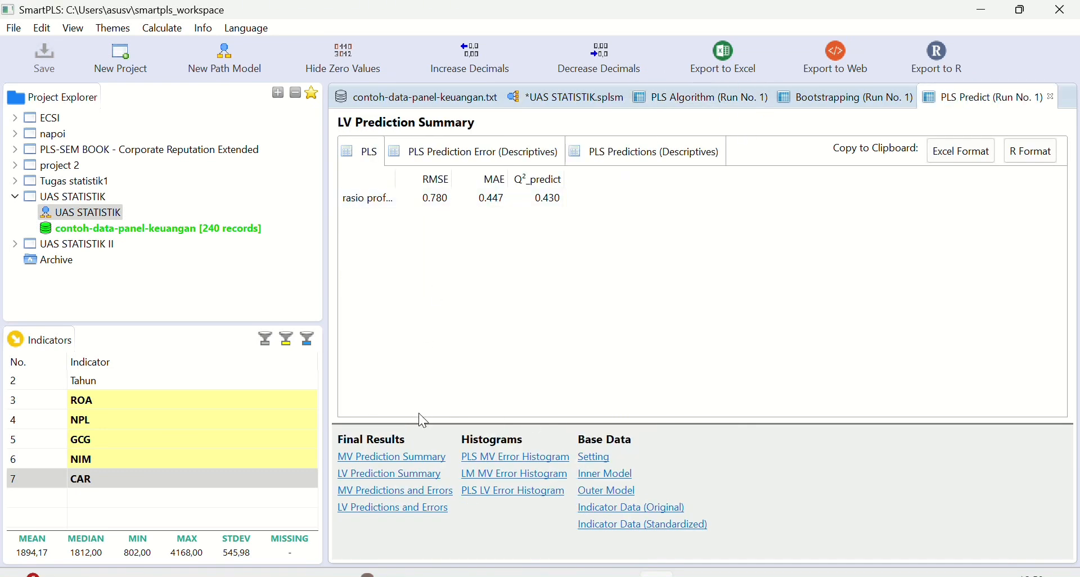
pyautogui.click(365, 477)
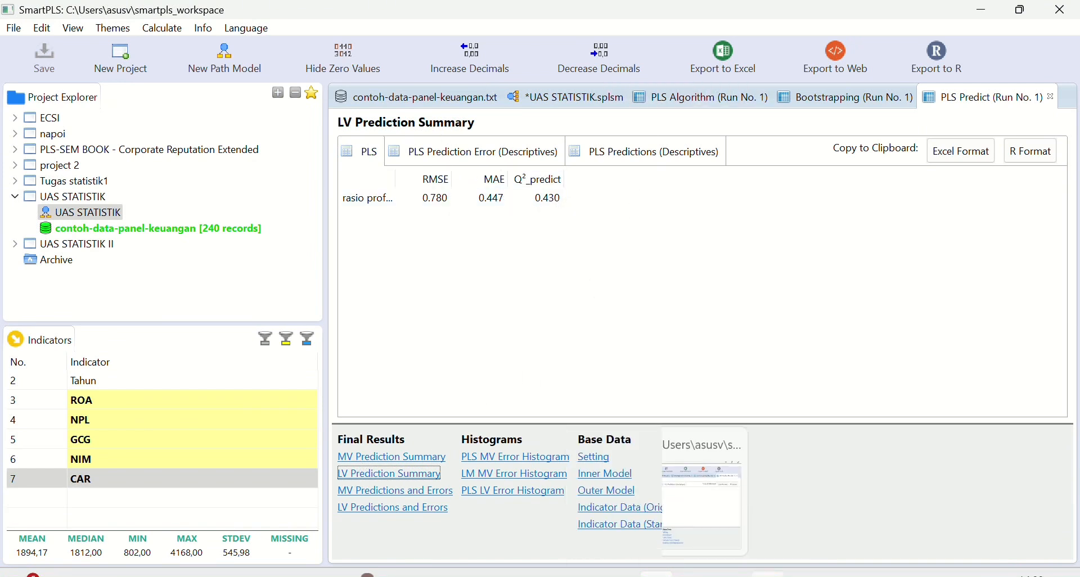
# - Return to the Word report and read the Q2 predictive relevance criteria and interpretation below the LV Prediction Summary image
pyautogui.click(768, 575)
pyautogui.scroll(-1, 557, 332)
pyautogui.scroll(-2, 557, 332)
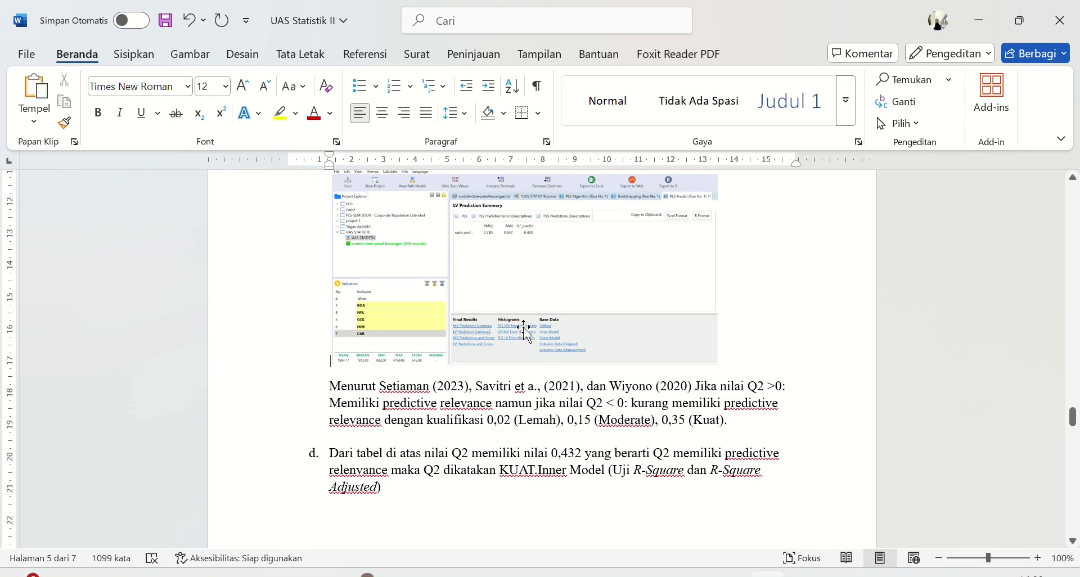
pyautogui.scroll(2, 496, 314)
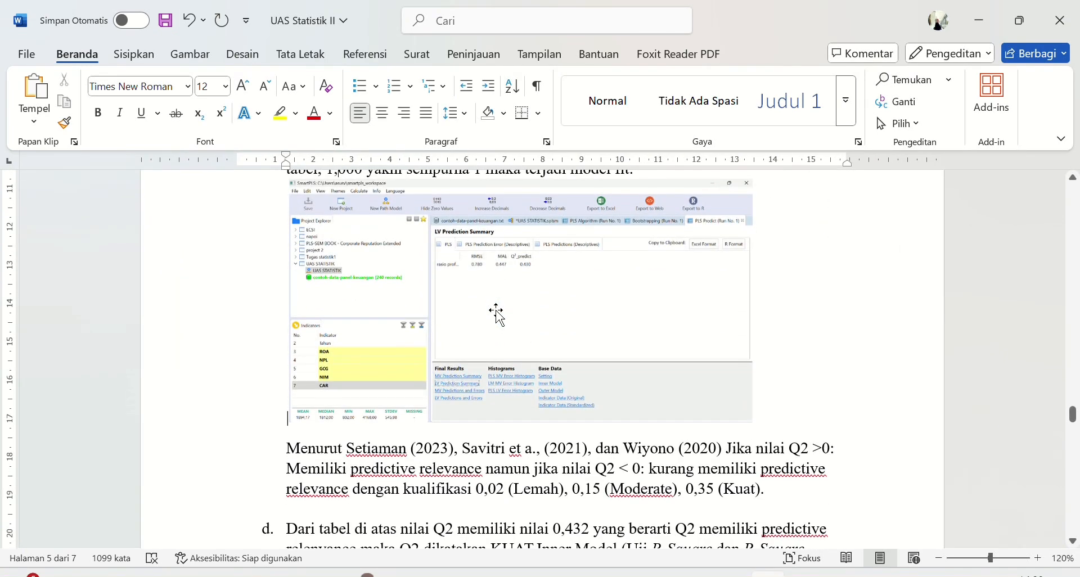
pyautogui.scroll(-3, 496, 314)
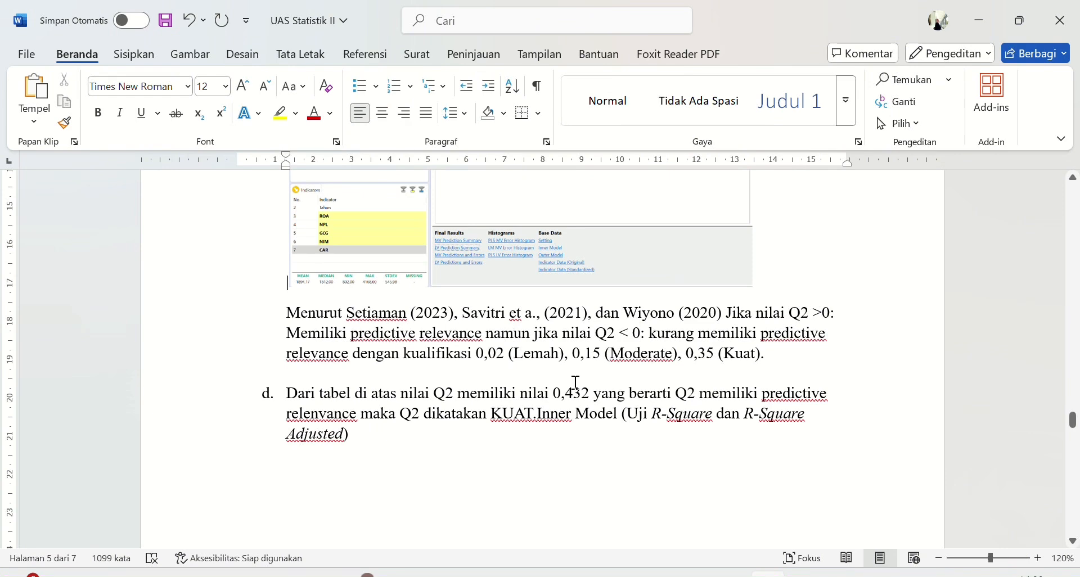
pyautogui.scroll(3, 570, 391)
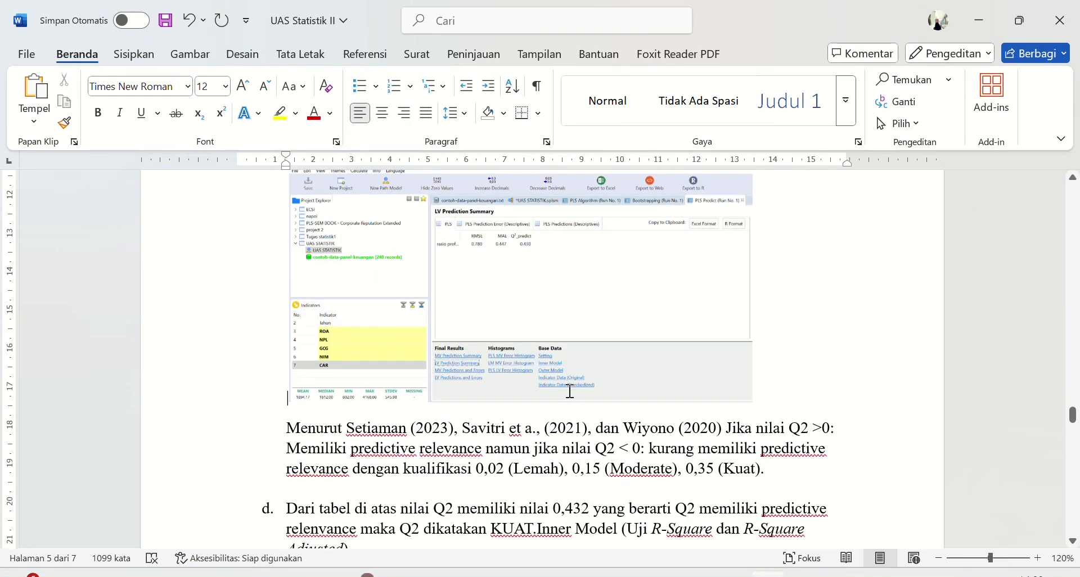
pyautogui.scroll(-6, 570, 391)
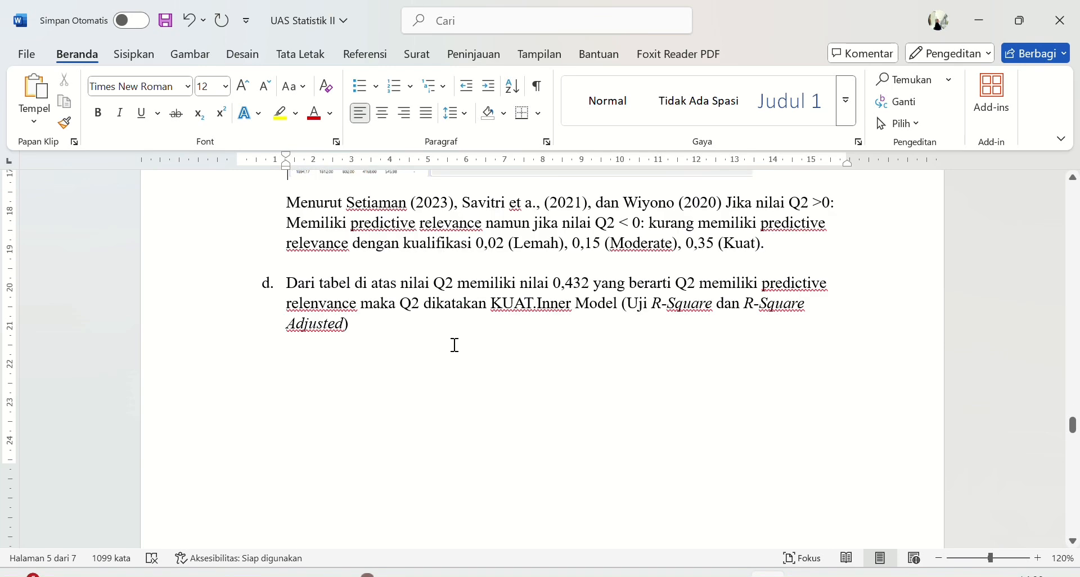
# - Split the "Model (Uji R-Square dan R-Square Adjusted)" text into its own list item and remove the numbering from the Q2 paragraph
pyautogui.keyDown('ctrl'); pyautogui.scroll(-1, 608, 354); pyautogui.keyUp('ctrl')
pyautogui.scroll(-10, 606, 355)
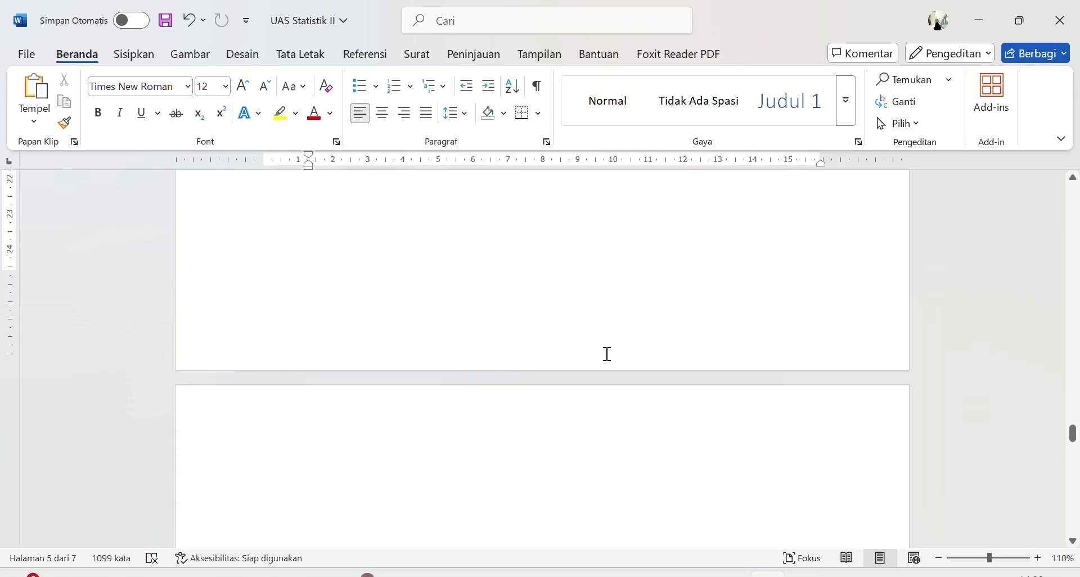
pyautogui.scroll(9, 608, 360)
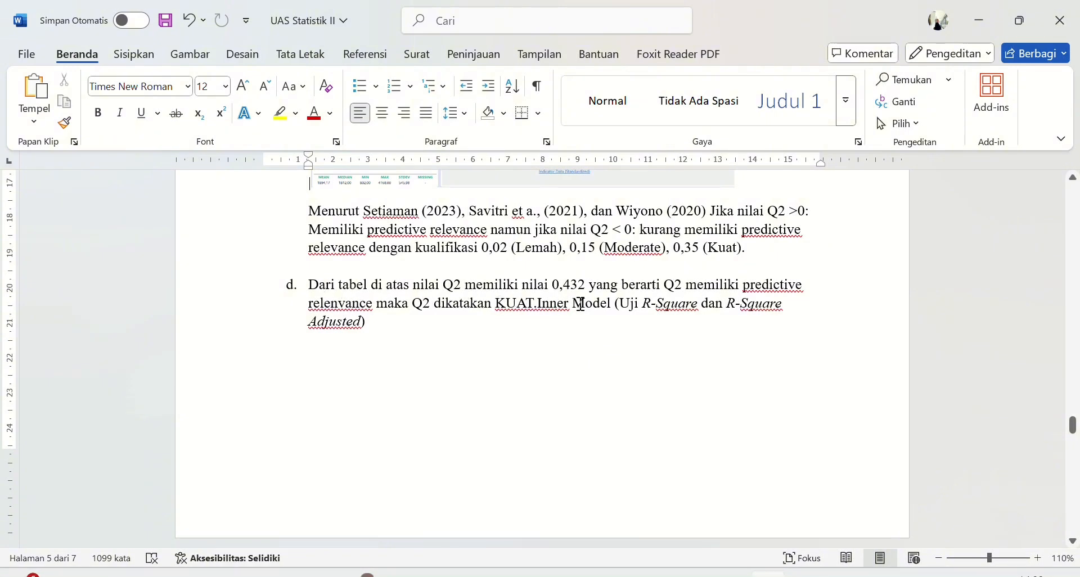
pyautogui.scroll(-3, 603, 314)
pyautogui.scroll(1, 603, 314)
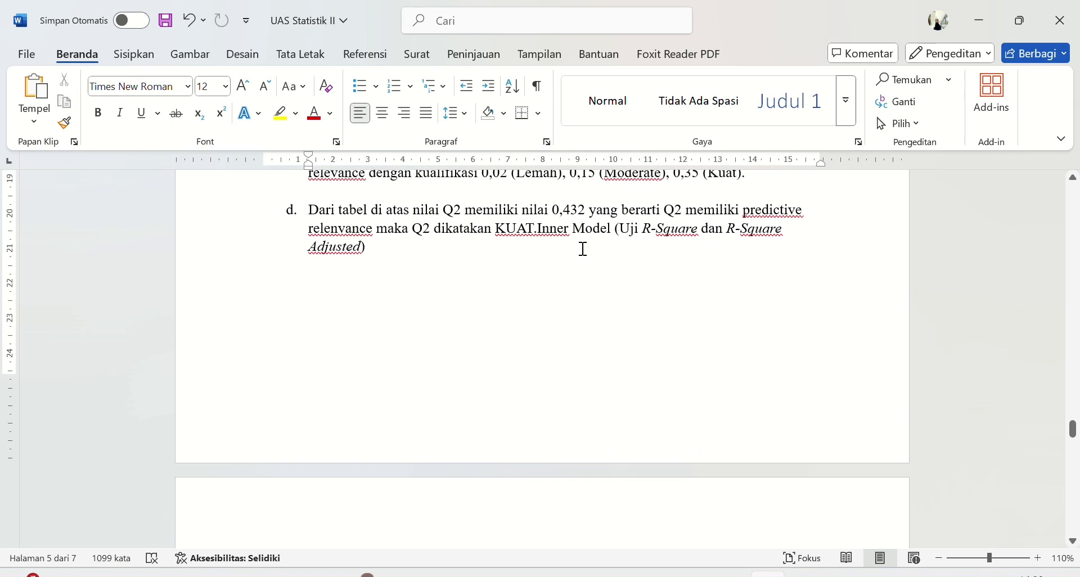
pyautogui.click(575, 226)
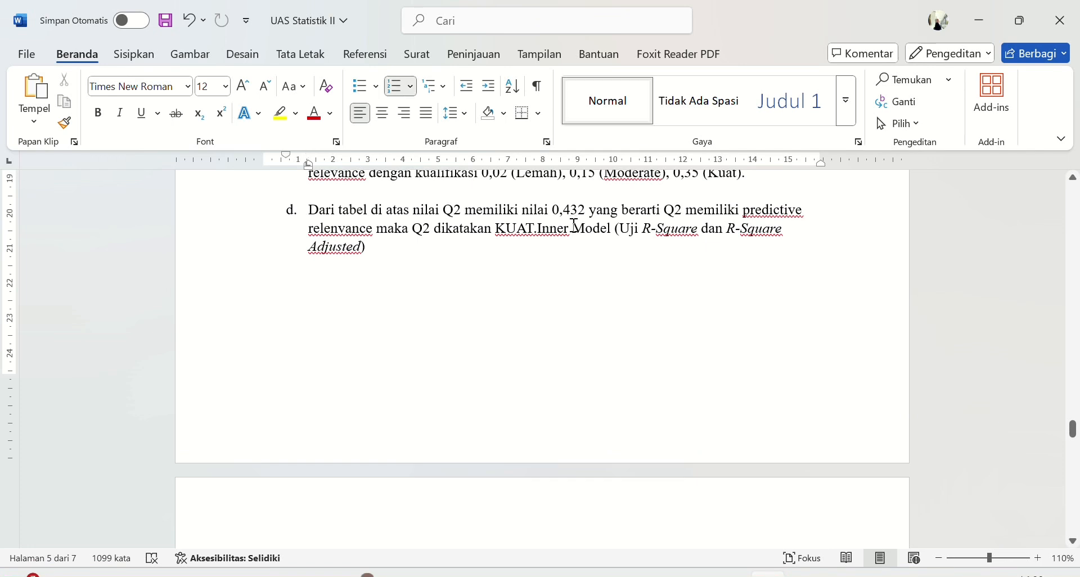
pyautogui.press('Return')
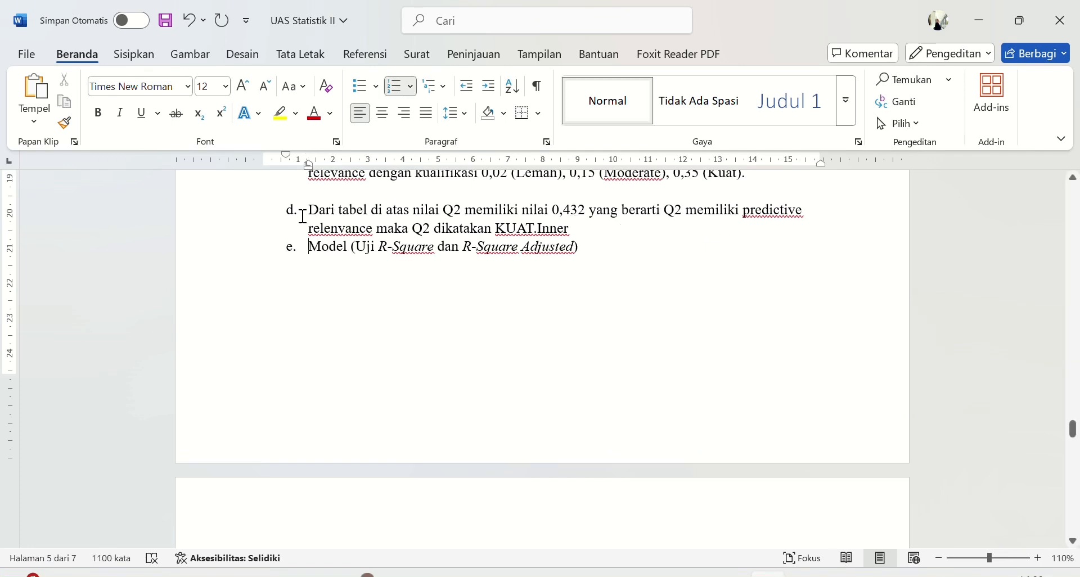
pyautogui.click(310, 209)
pyautogui.press('BackSpace')
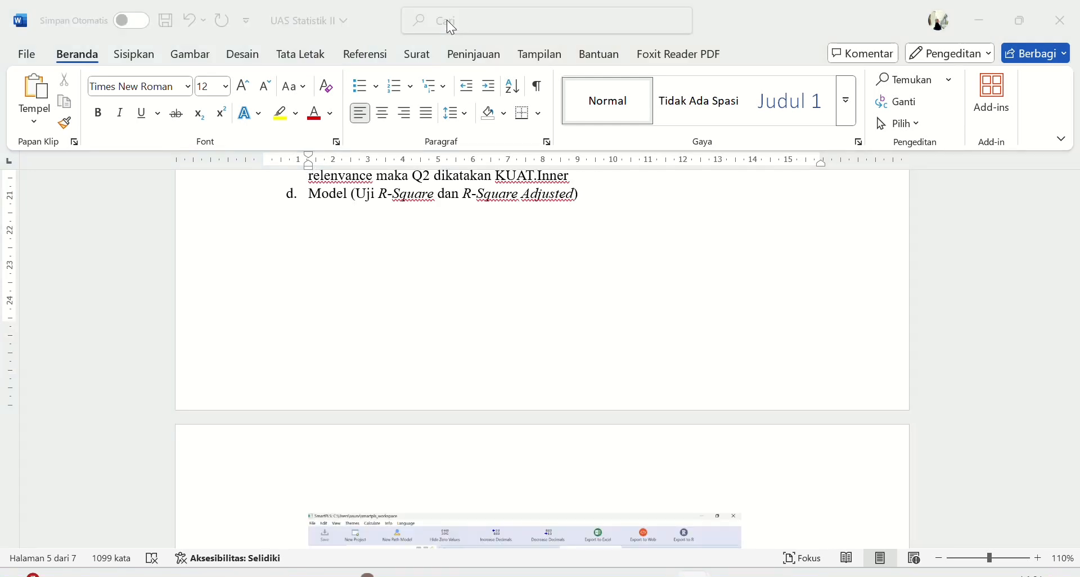
# - Find the R Square image in the report, then switch to SmartPLS and display R Square from the PLS Algorithm run
pyautogui.scroll(-3, 403, 308)
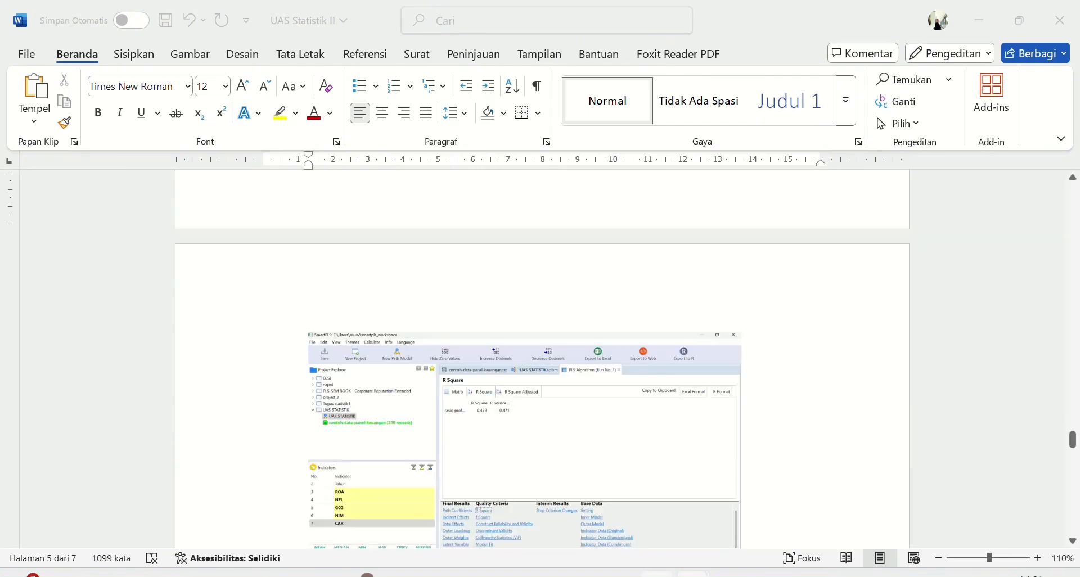
pyautogui.click(656, 575)
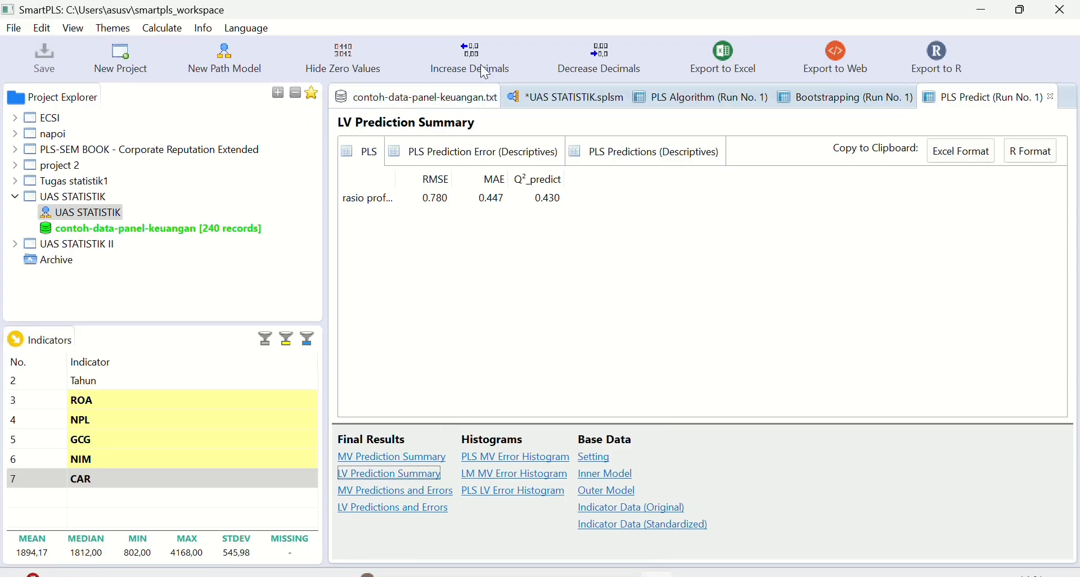
pyautogui.click(691, 107)
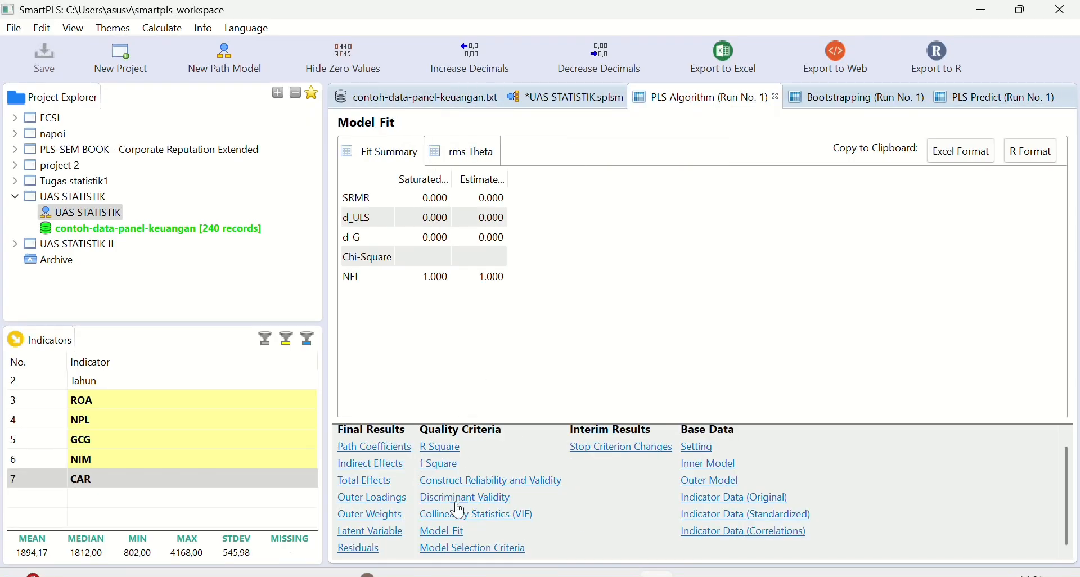
pyautogui.click(442, 447)
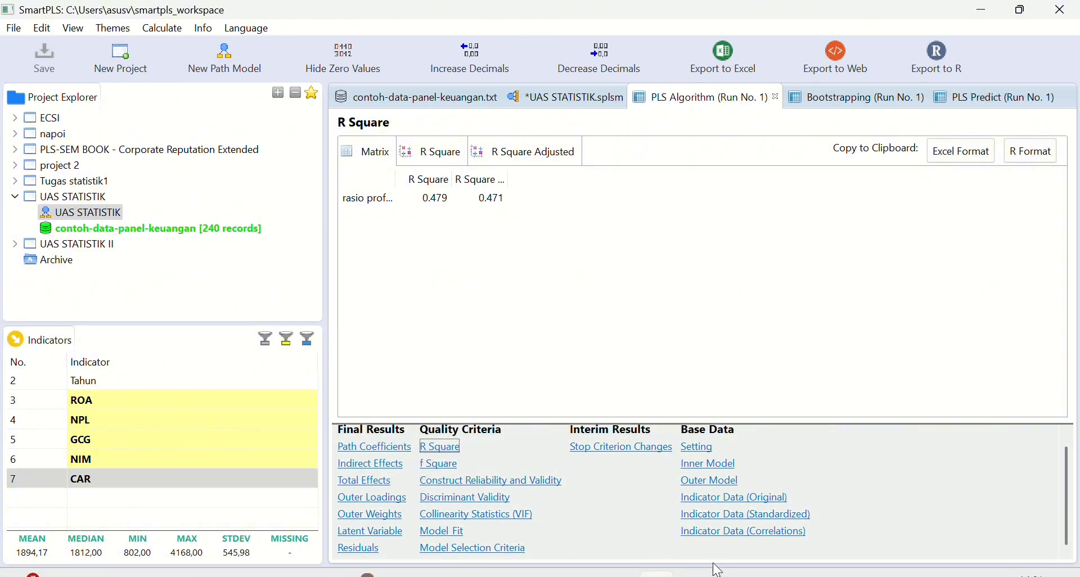
# - Return to the Word report and read the R-Square interpretation below the R Square image
pyautogui.click(768, 575)
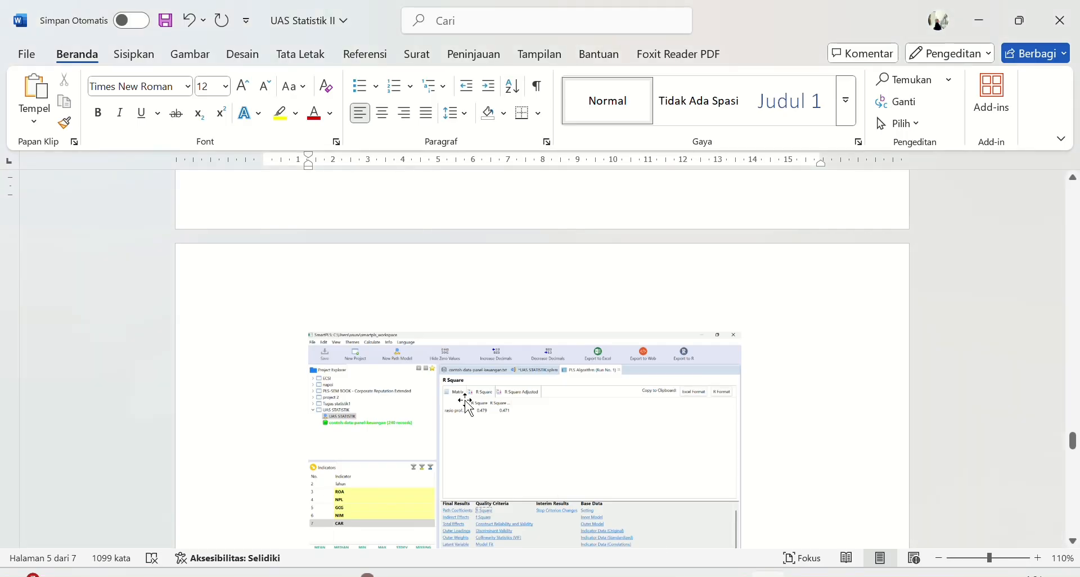
pyautogui.scroll(-3, 466, 401)
pyautogui.scroll(-3, 467, 400)
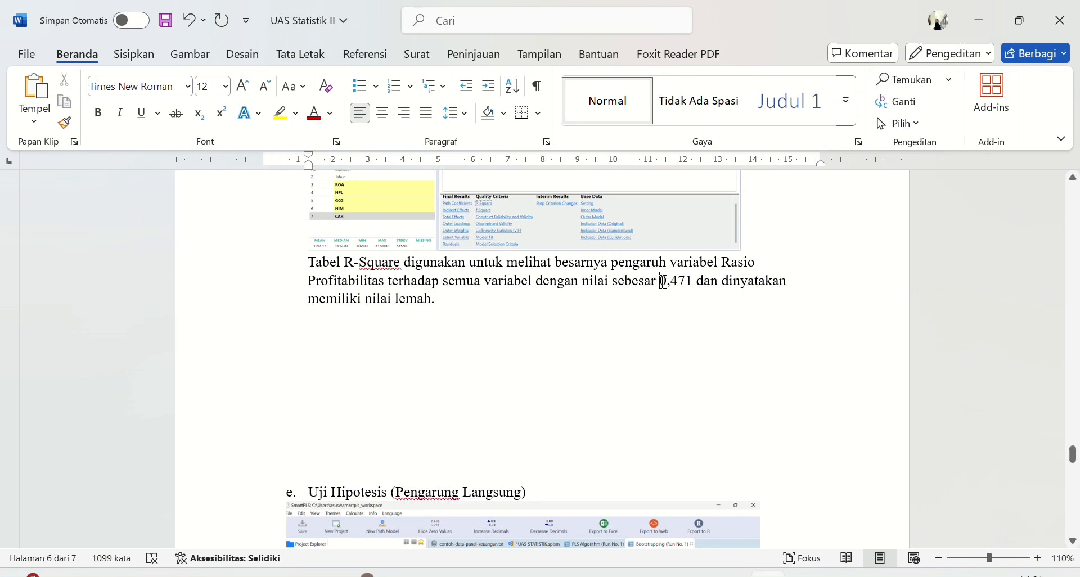
# - Insert "R square 0,479" before the value 0,471 in the R-Square interpretation paragraph
pyautogui.click(662, 280)
pyautogui.write('R')
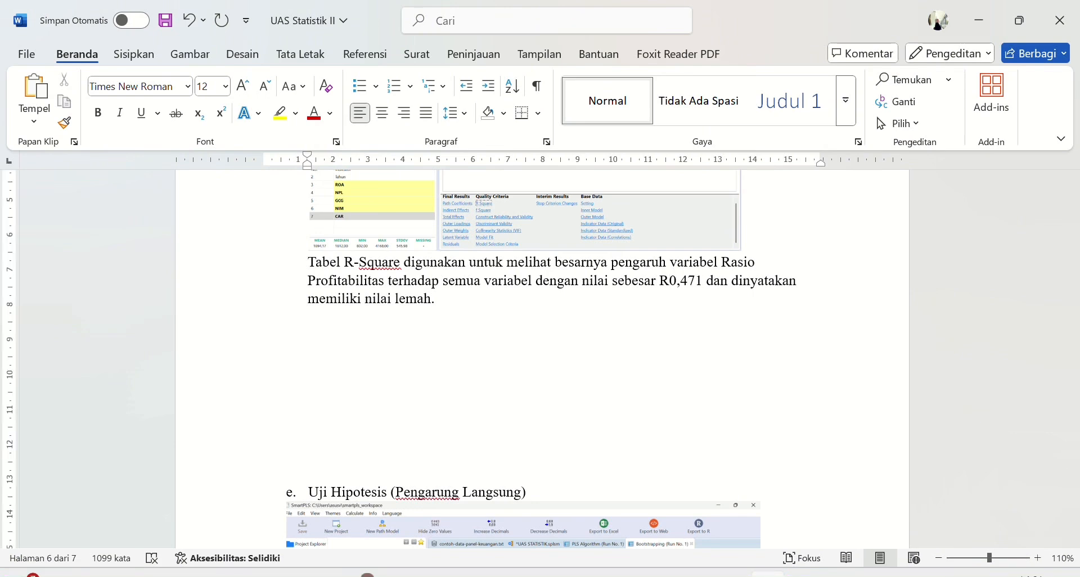
pyautogui.write(' squ')
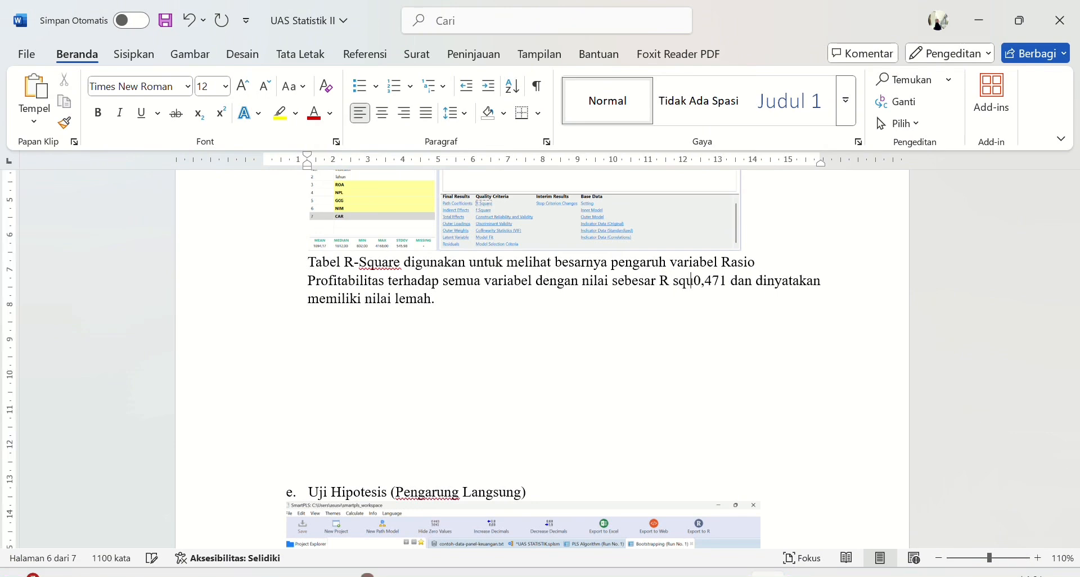
pyautogui.write('are')
pyautogui.write('0,')
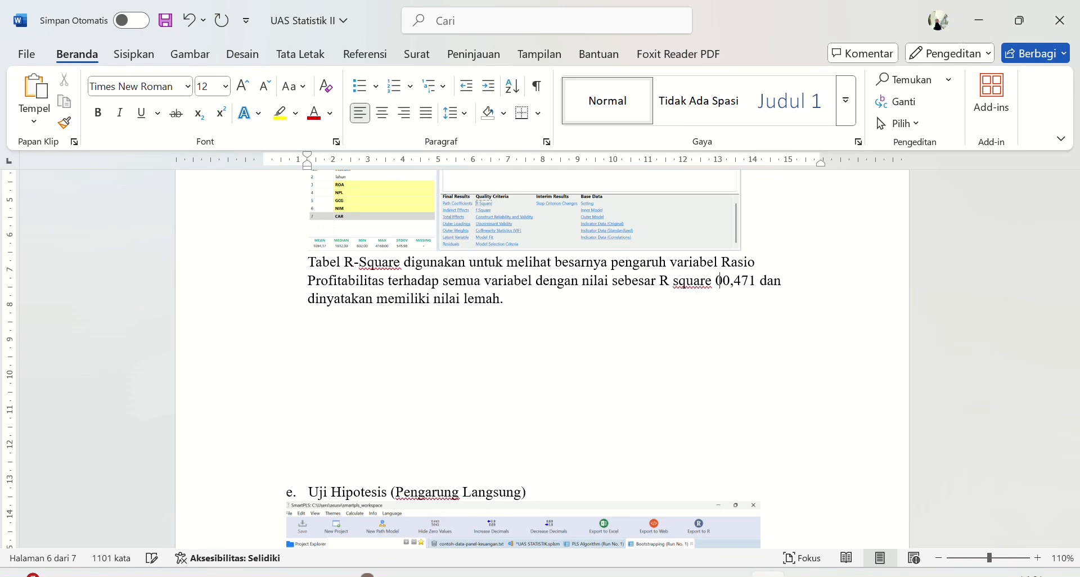
pyautogui.scroll(4, 540, 360)
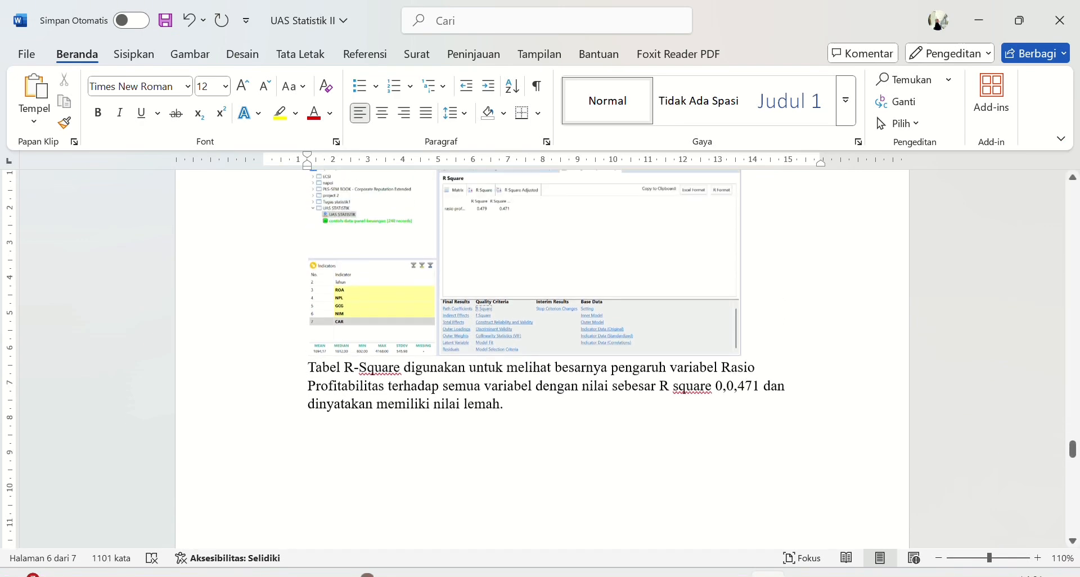
pyautogui.write('479')
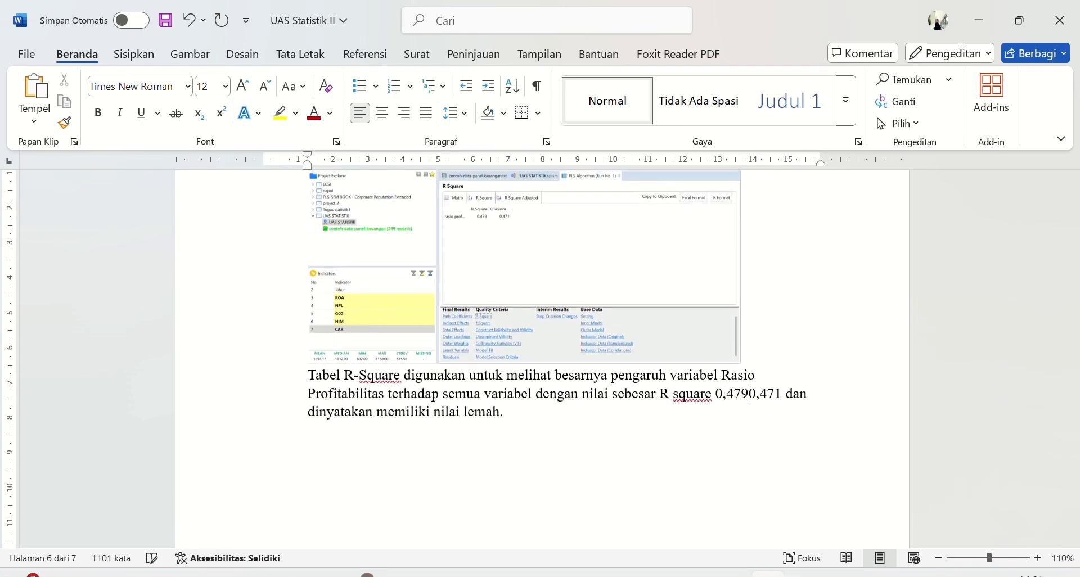
# - Add "sedangkan yang R square adjusted" between 0,479 and 0,471 in the R-Square interpretation
pyautogui.write(' sedan')
pyautogui.press('Left')
pyautogui.write('a')
pyautogui.press('Right')
pyautogui.write('gkan ')
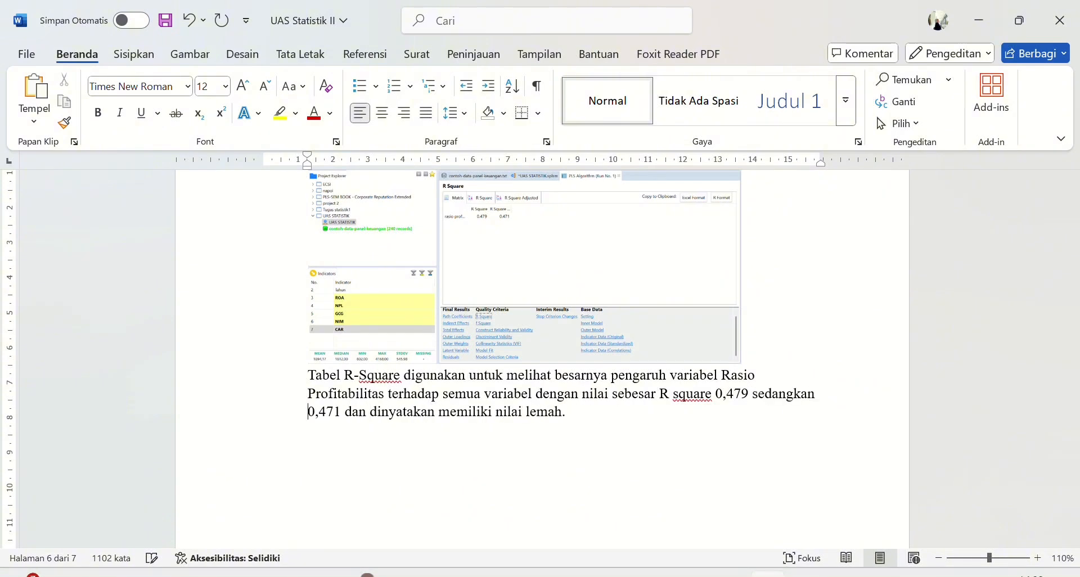
pyautogui.write('y')
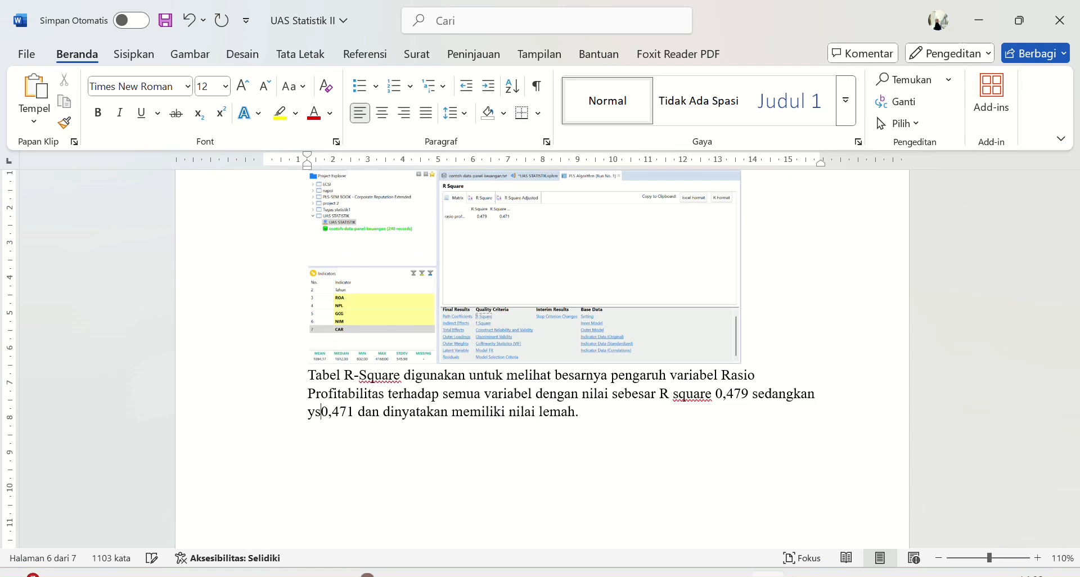
pyautogui.write('ang R ')
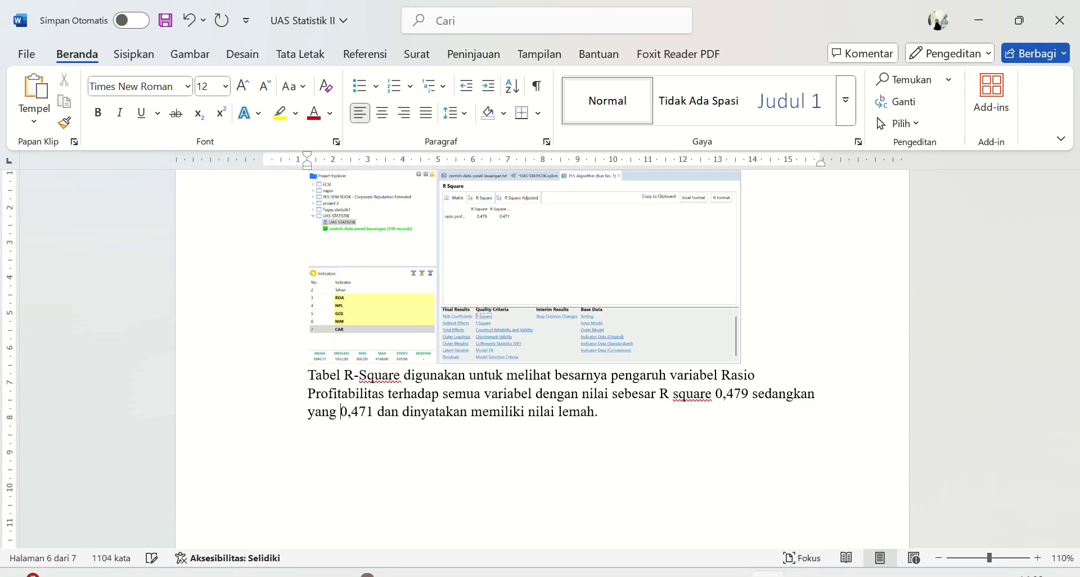
pyautogui.write('square')
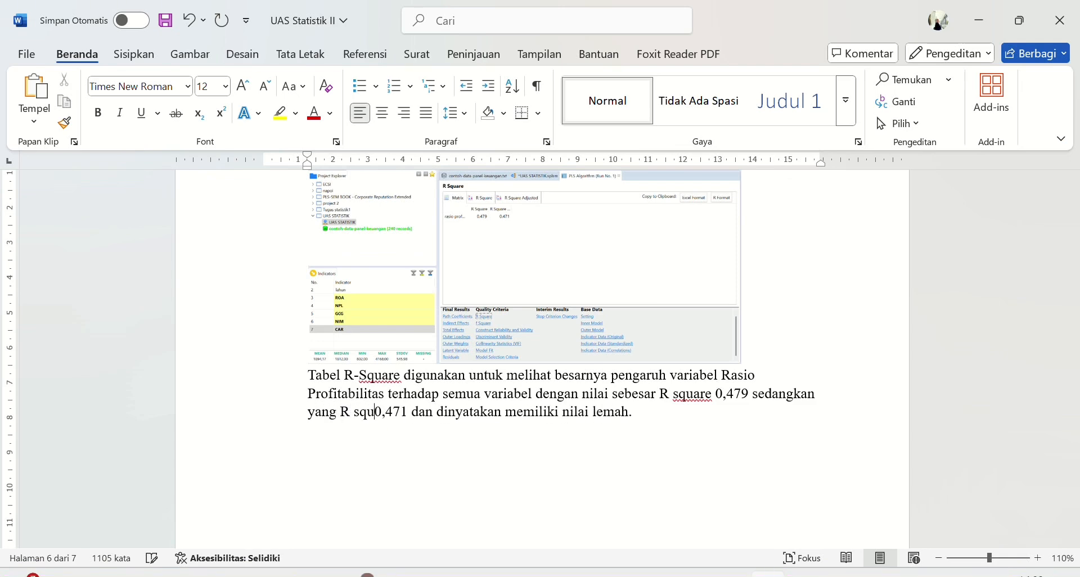
pyautogui.write(' adjus')
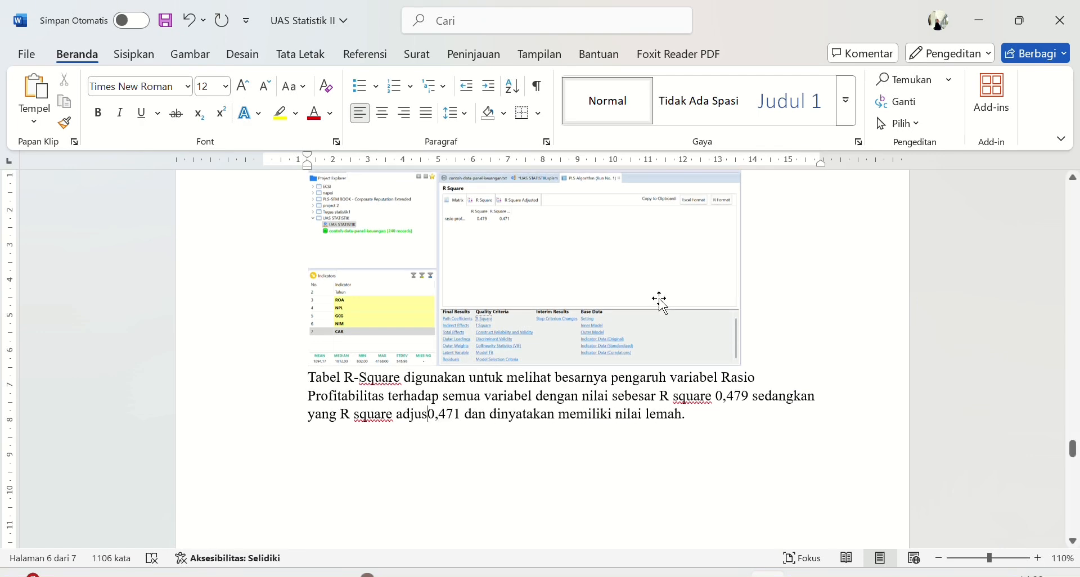
pyautogui.write('ted')
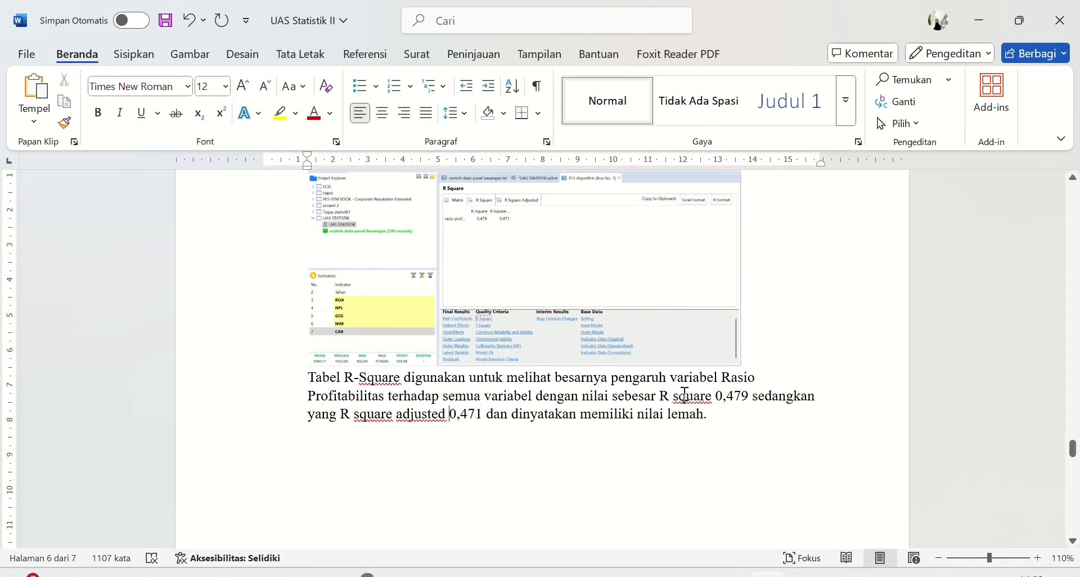
# - Remove the surplus blank lines between the R-Square interpretation and the "Uji Hipotesis" heading
pyautogui.scroll(-5, 685, 393)
pyautogui.scroll(-5, 685, 394)
pyautogui.scroll(3, 684, 394)
pyautogui.click(454, 288)
pyautogui.press('BackSpace')
pyautogui.scroll(-2, 455, 288)
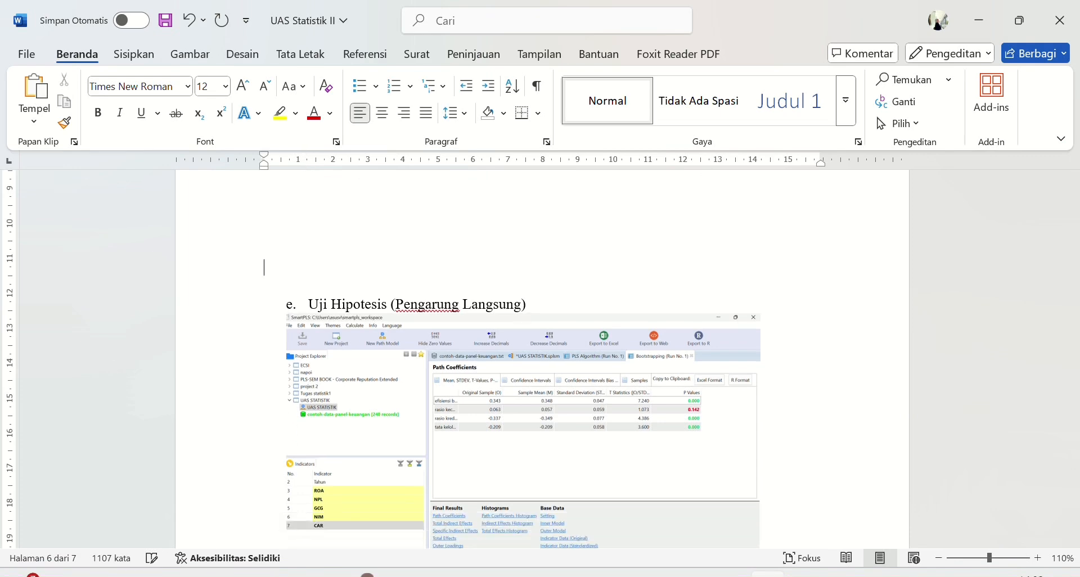
pyautogui.press('BackSpace')
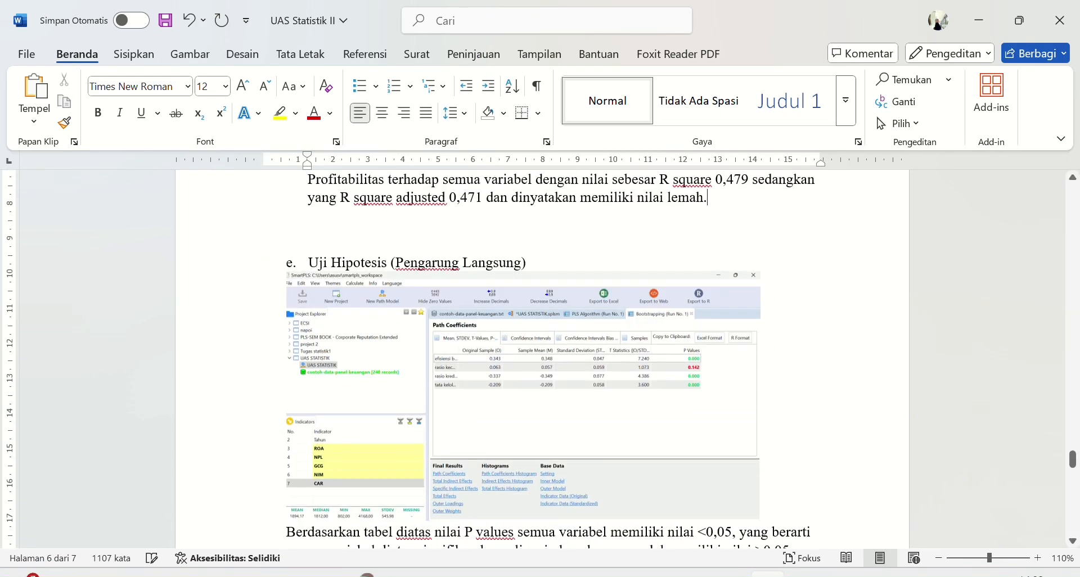
# - Correct "Pengarung" to "Pengaruh" in the "Uji Hipotesis" heading
pyautogui.click(458, 265)
pyautogui.press('BackSpace')
pyautogui.press('BackSpace')
pyautogui.press('BackSpace')
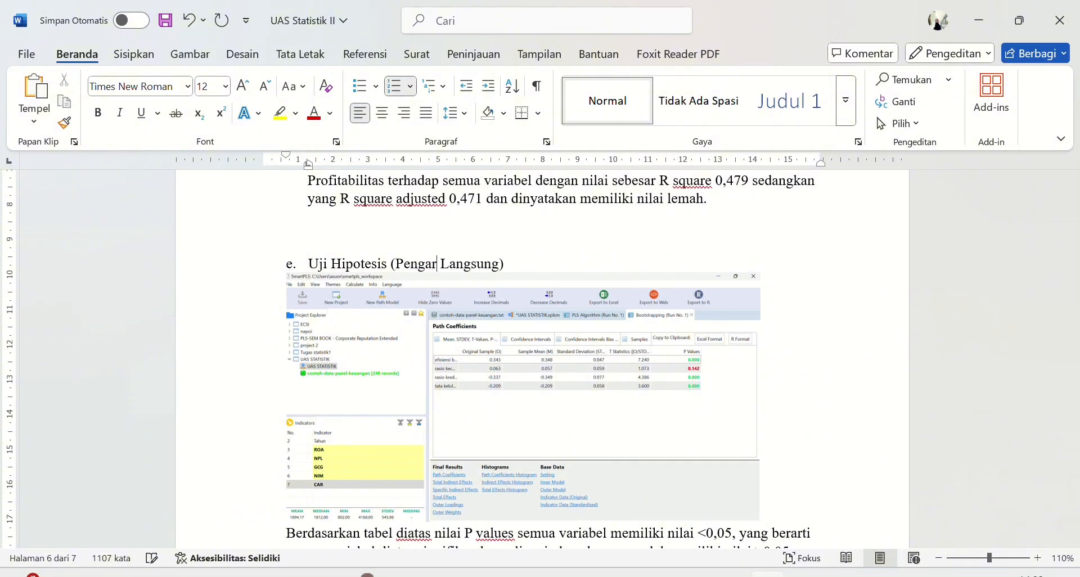
pyautogui.write('uh')
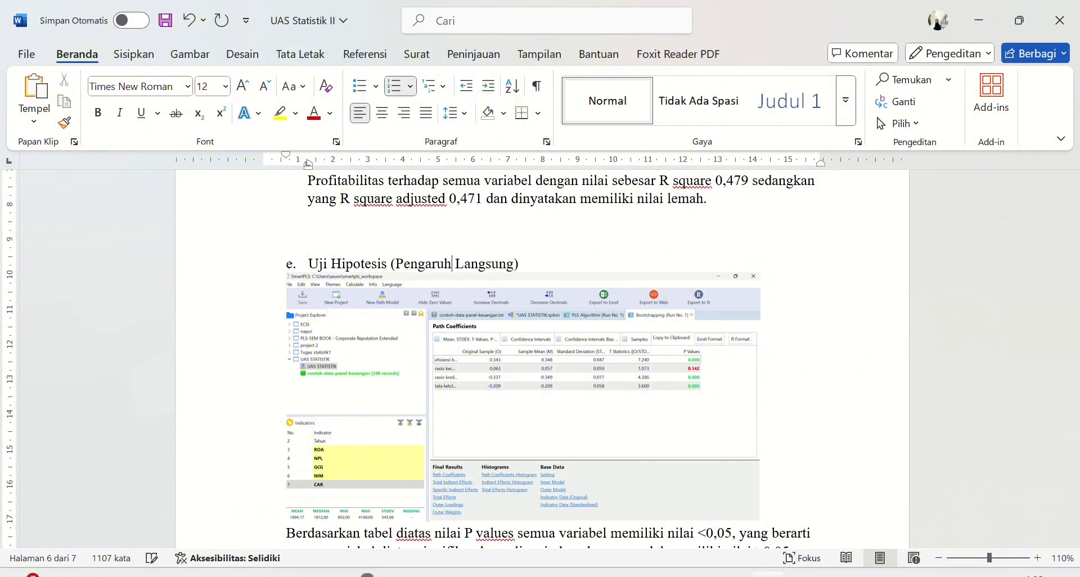
# - Switch to SmartPLS and display the Path Coefficients of the Bootstrapping run
pyautogui.scroll(-3, 470, 332)
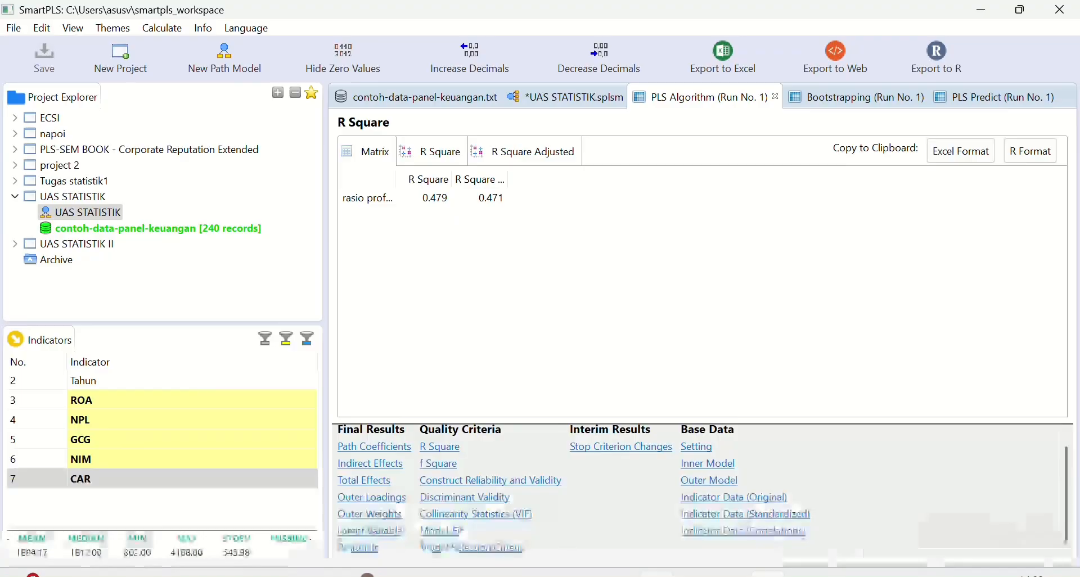
pyautogui.click(657, 573)
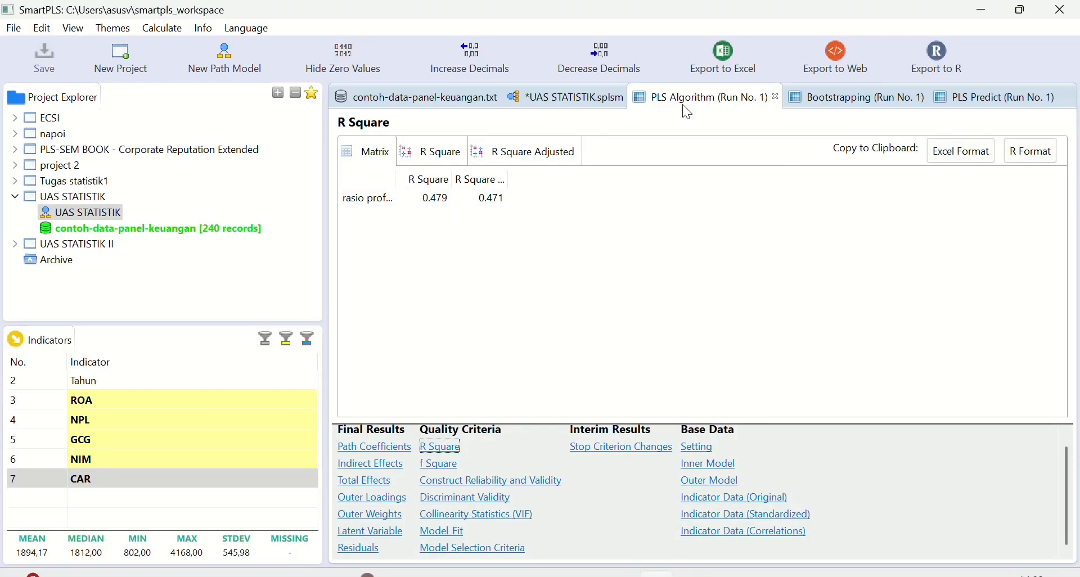
pyautogui.click(162, 28)
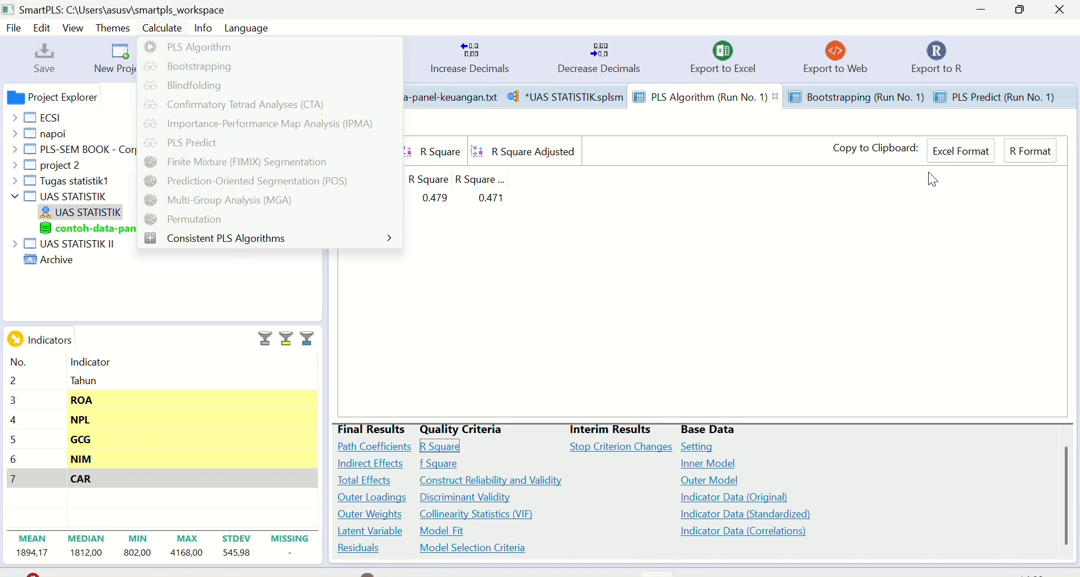
pyautogui.click(869, 110)
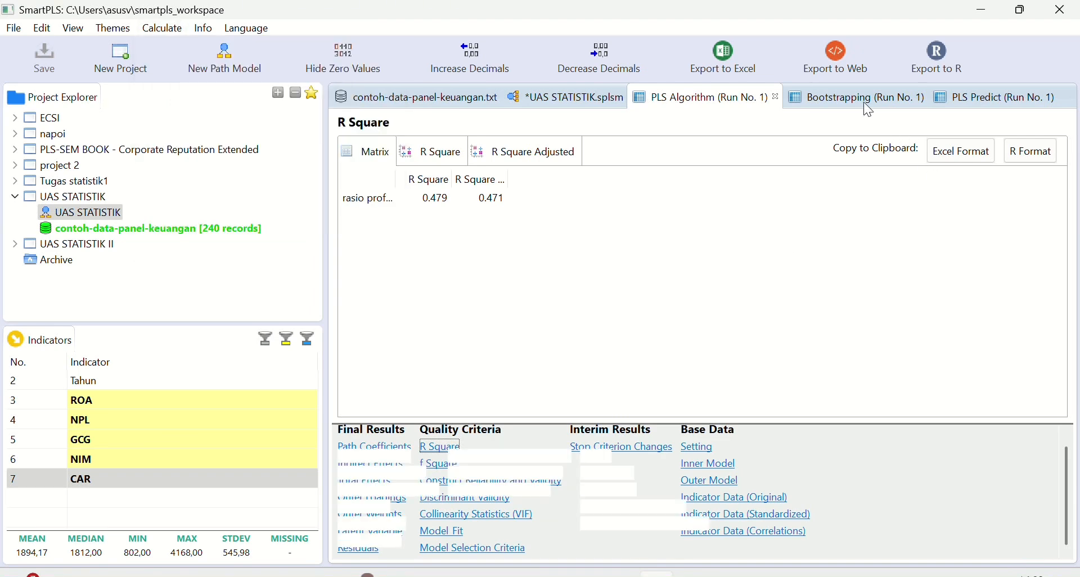
pyautogui.click(864, 104)
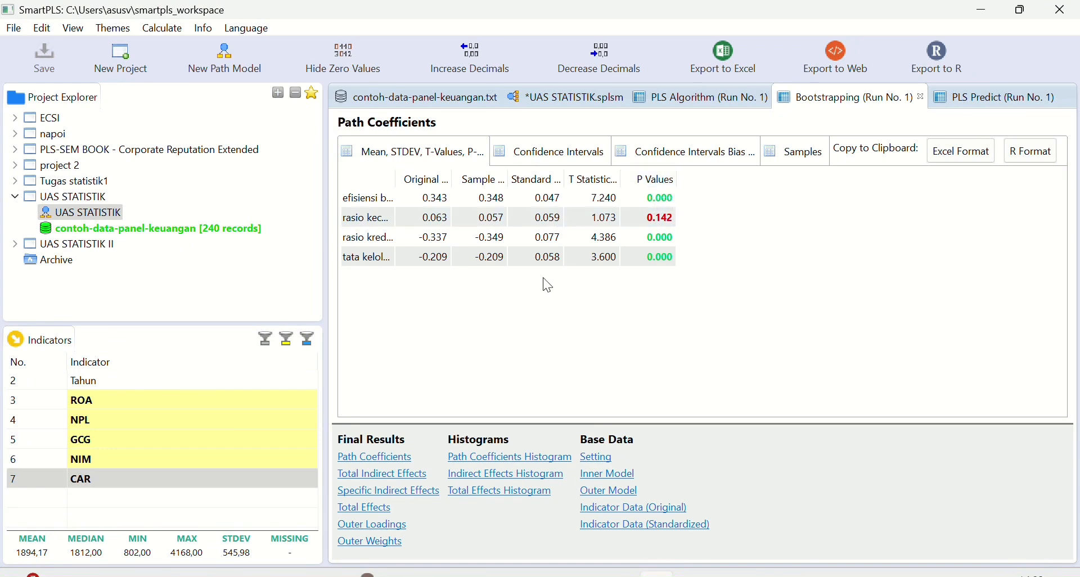
# - Return to the Word report and read the hypothesis test interpretation of the P values and T statistics through to its conclusion
pyautogui.click(770, 573)
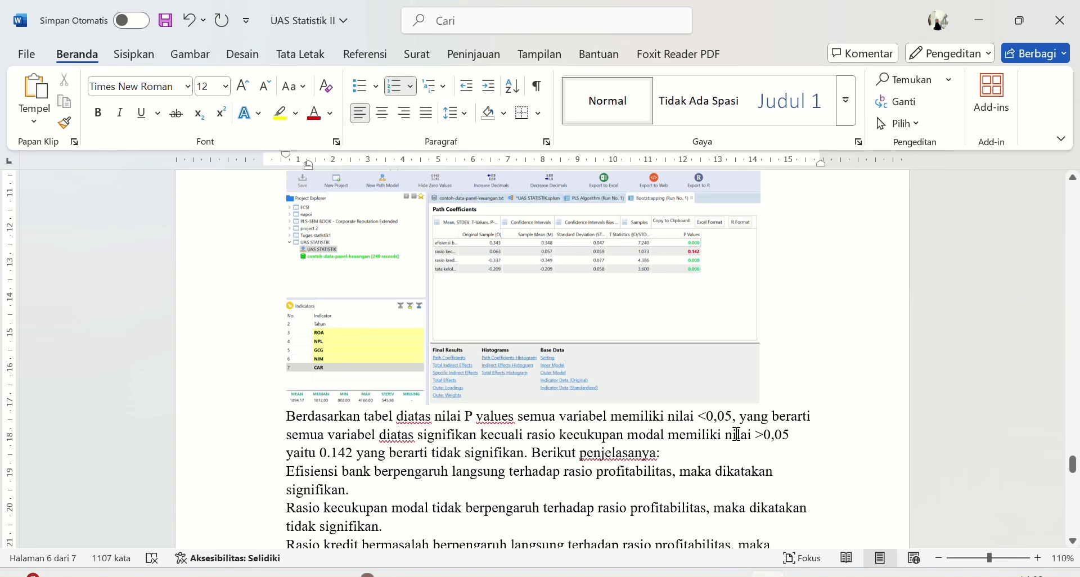
pyautogui.scroll(-1, 738, 436)
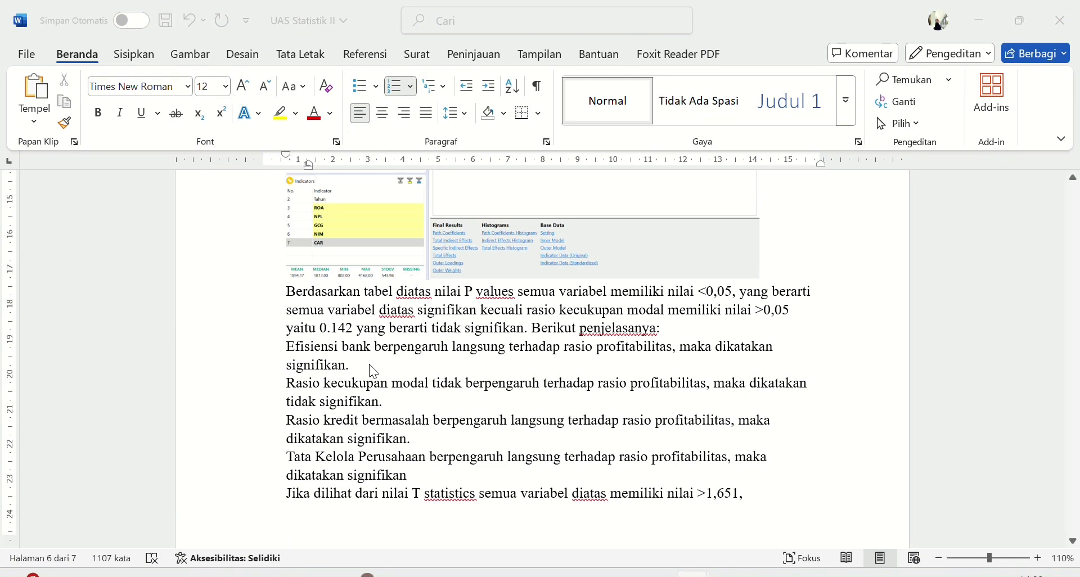
pyautogui.scroll(-2, 369, 364)
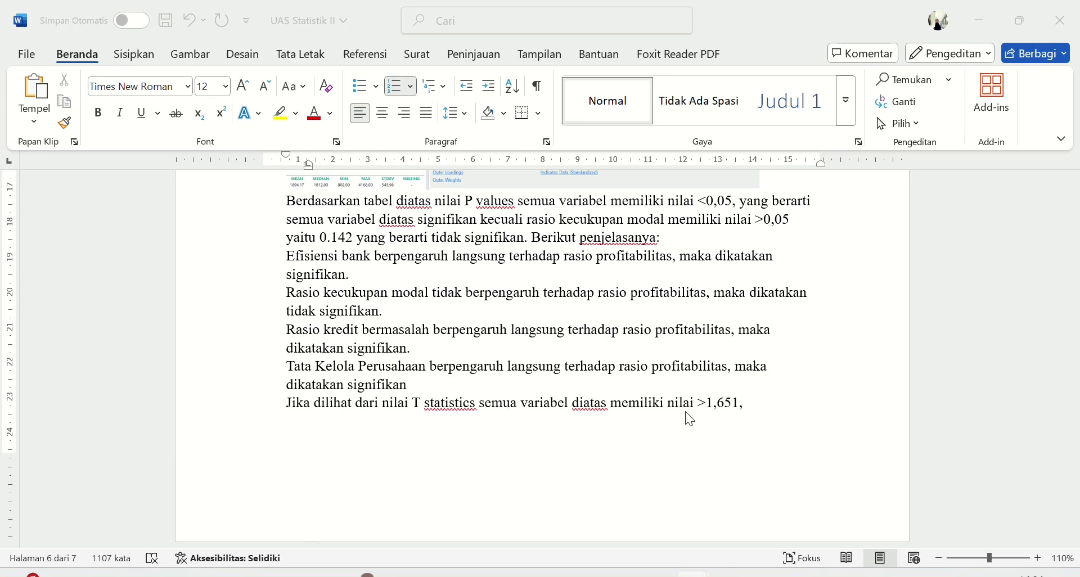
pyautogui.scroll(-3, 717, 422)
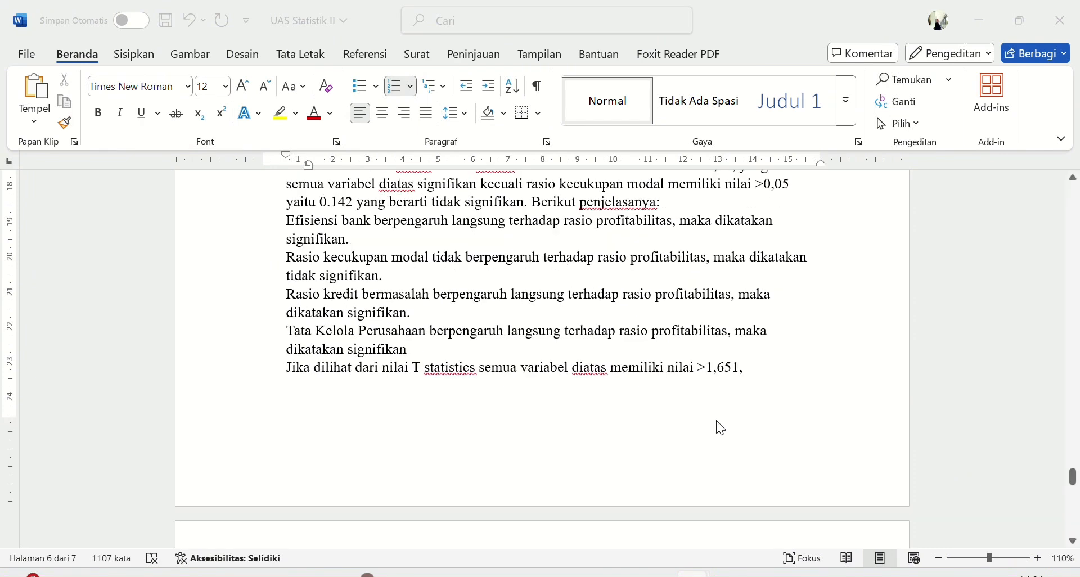
pyautogui.scroll(-1, 717, 427)
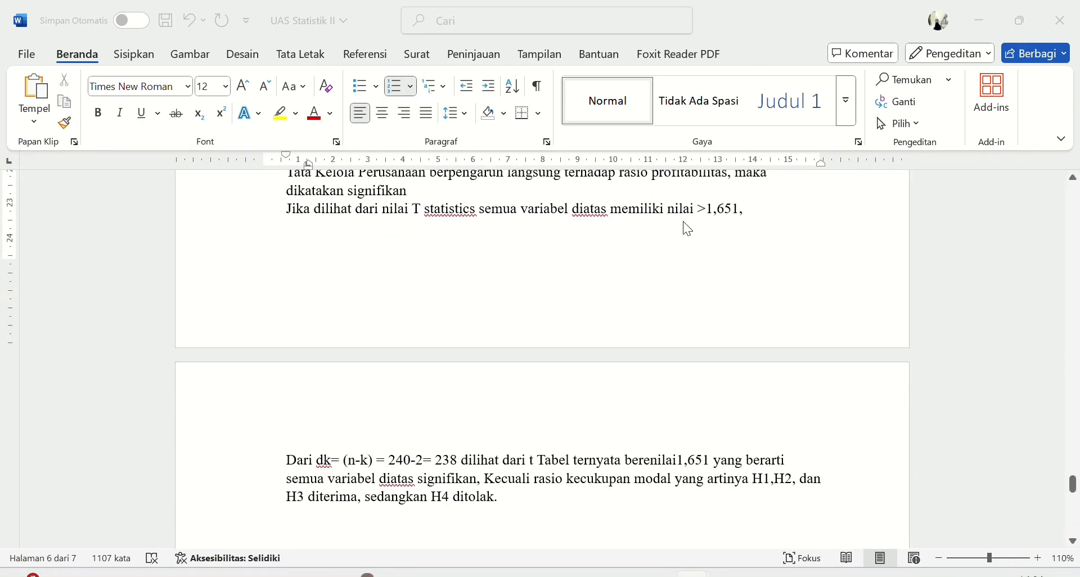
pyautogui.scroll(-2, 280, 525)
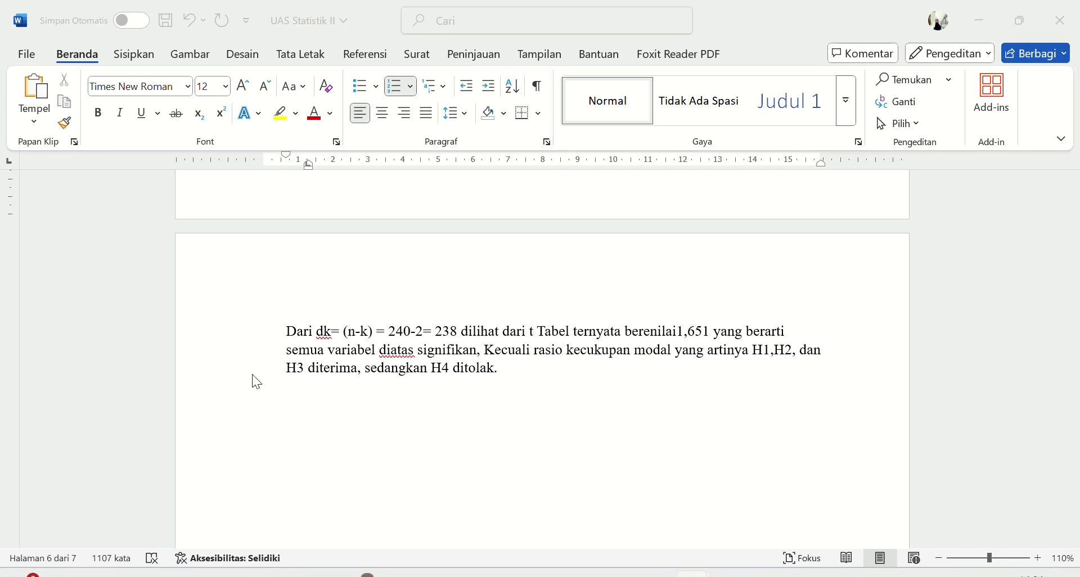
# - Go back through the report from the hypothesis conclusion to the reliability testing section
pyautogui.scroll(15, 470, 350)
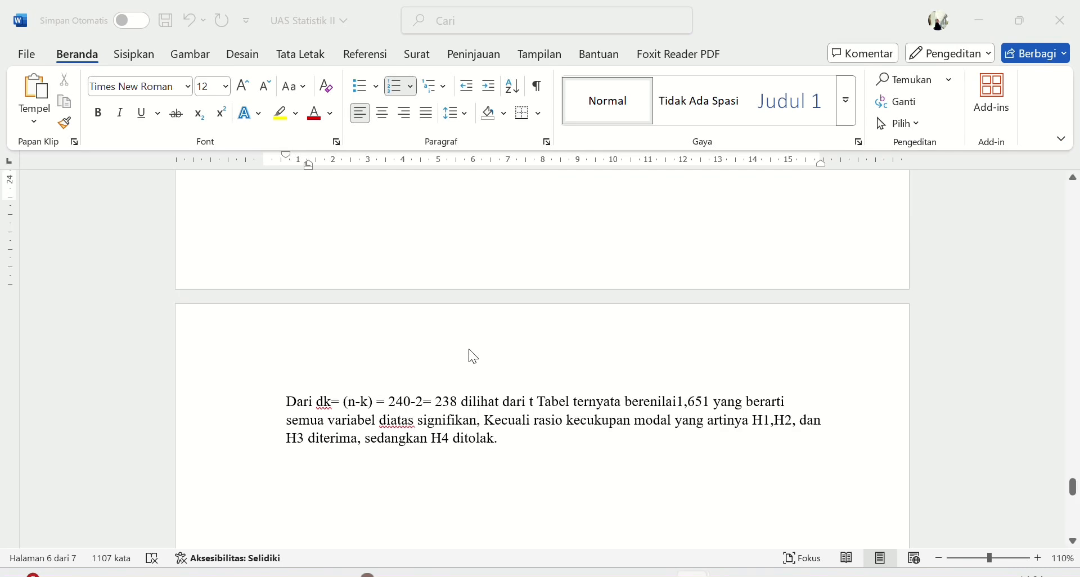
pyautogui.scroll(5, 468, 350)
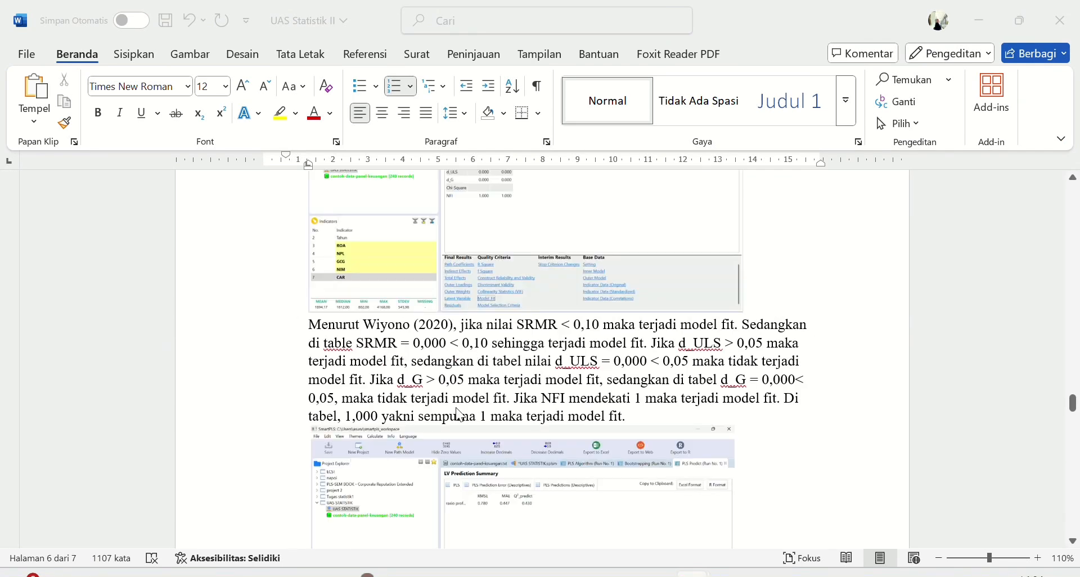
pyautogui.scroll(10, 565, 433)
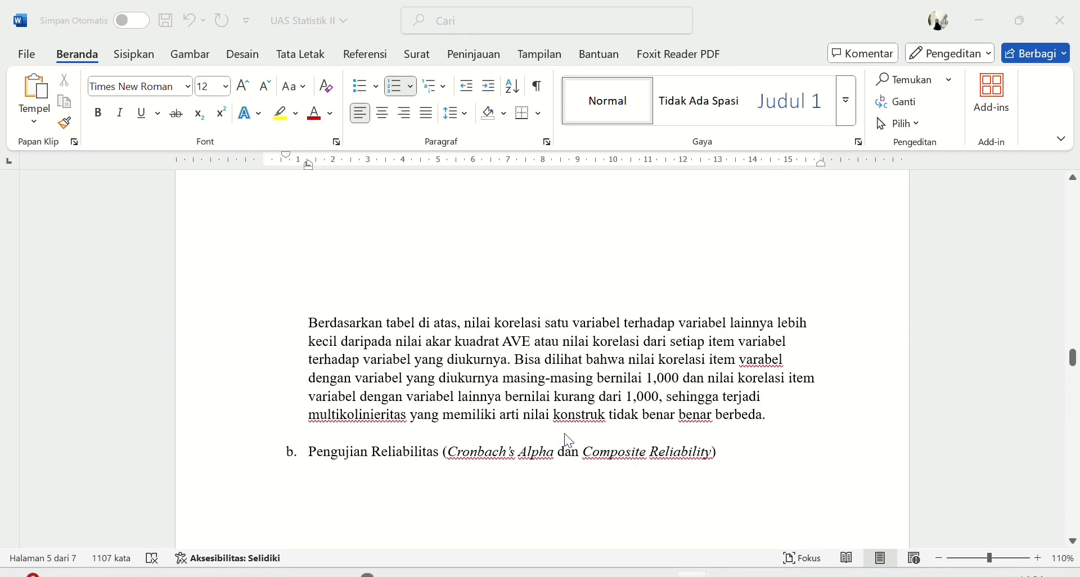